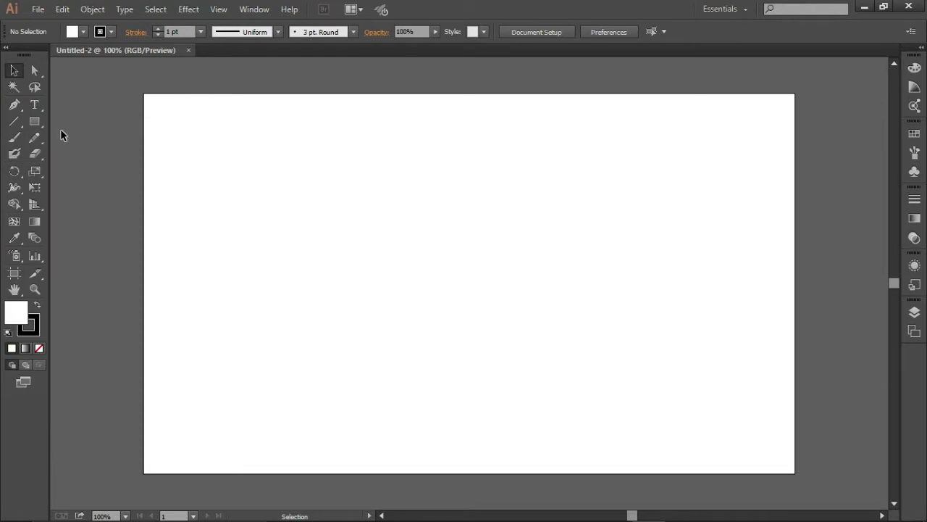
# Add the word 'ego' as a text object on the artboard
pyautogui.click(34, 104)
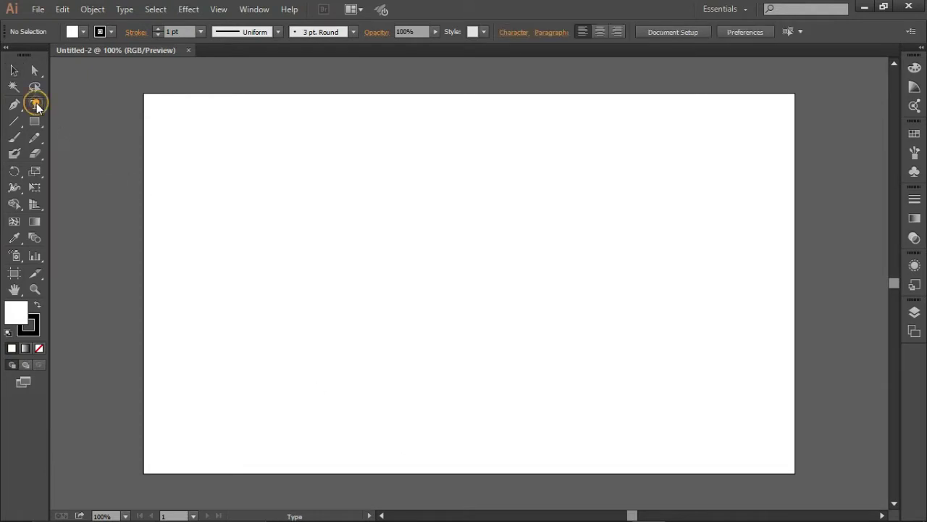
pyautogui.click(340, 277)
pyautogui.write('ego')
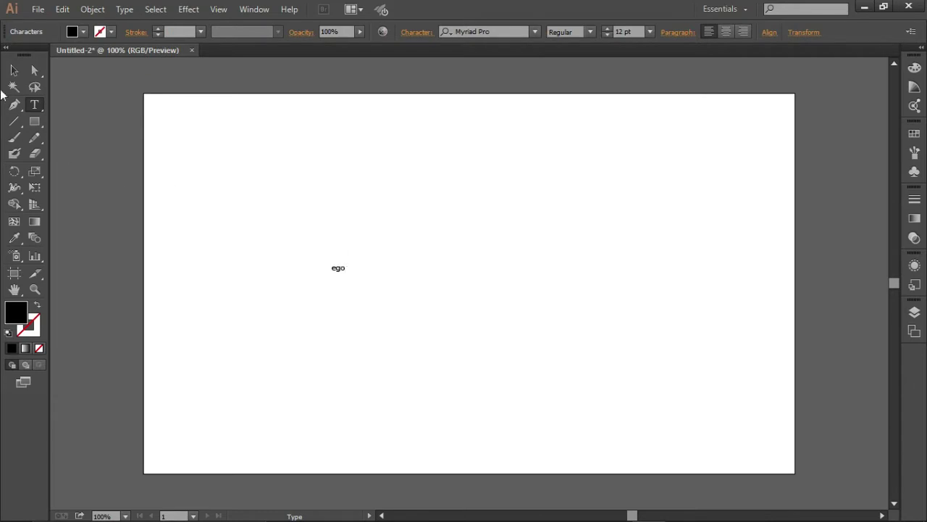
pyautogui.click(13, 71)
pyautogui.press('t')
# Scale the ego text up to about 181 pt and move it to the artboard centre
pyautogui.click(12, 71)
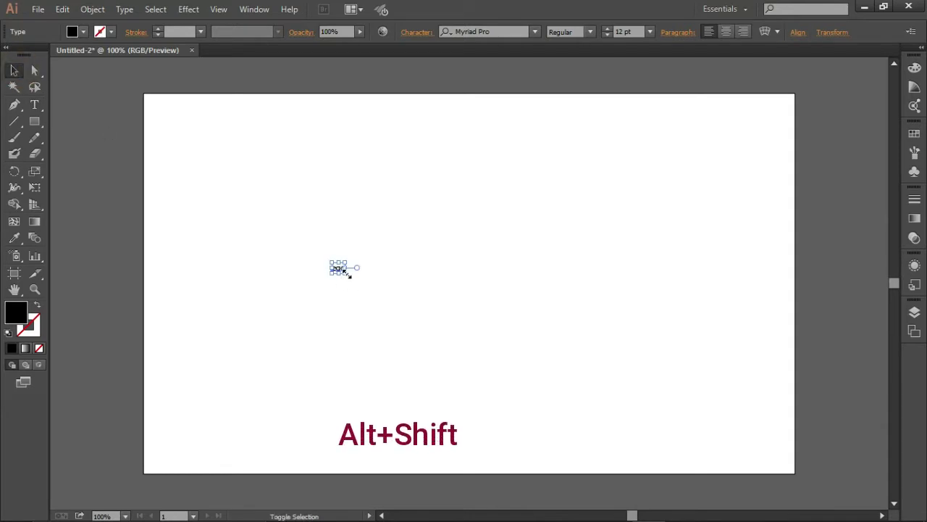
pyautogui.moveTo(346, 273); pyautogui.dragTo(436, 350)
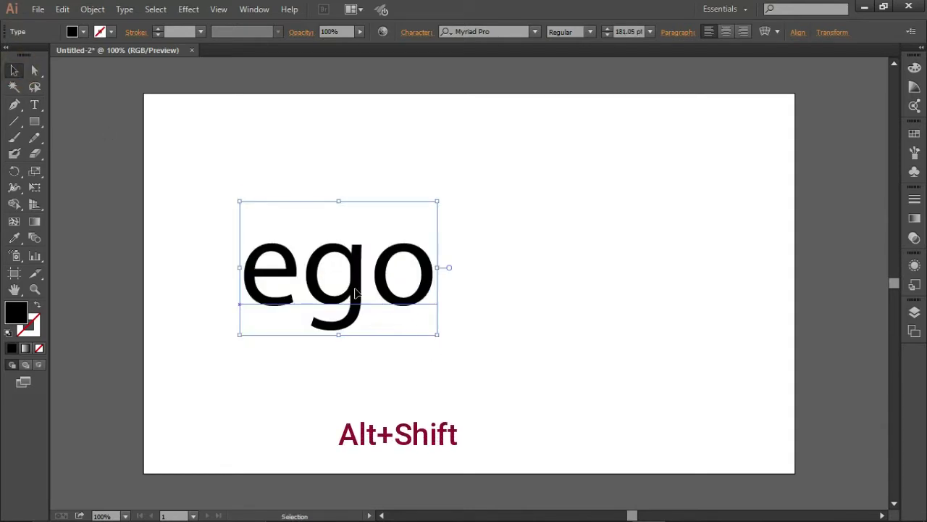
pyautogui.moveTo(355, 291); pyautogui.dragTo(479, 315)
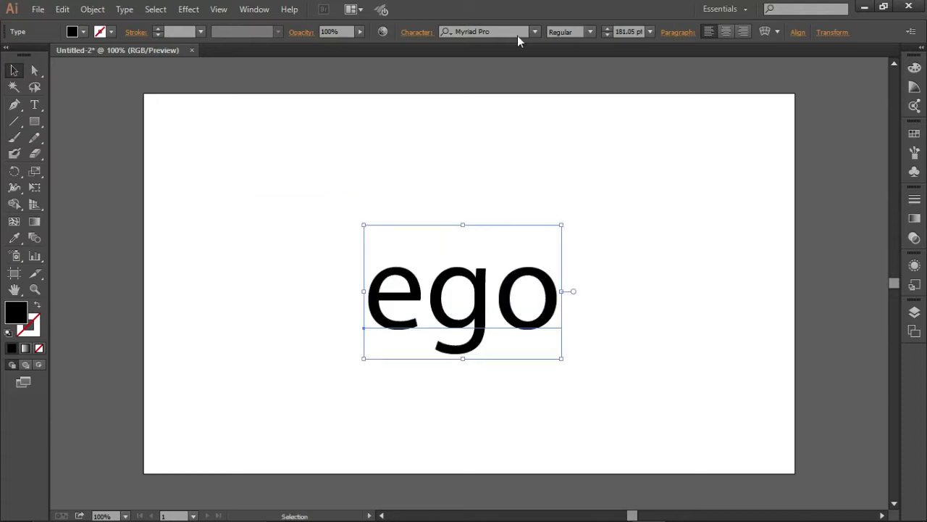
# Set the ego text in Nexa Light and shift it slightly up and left
pyautogui.click(520, 31)
pyautogui.press('BackSpace')
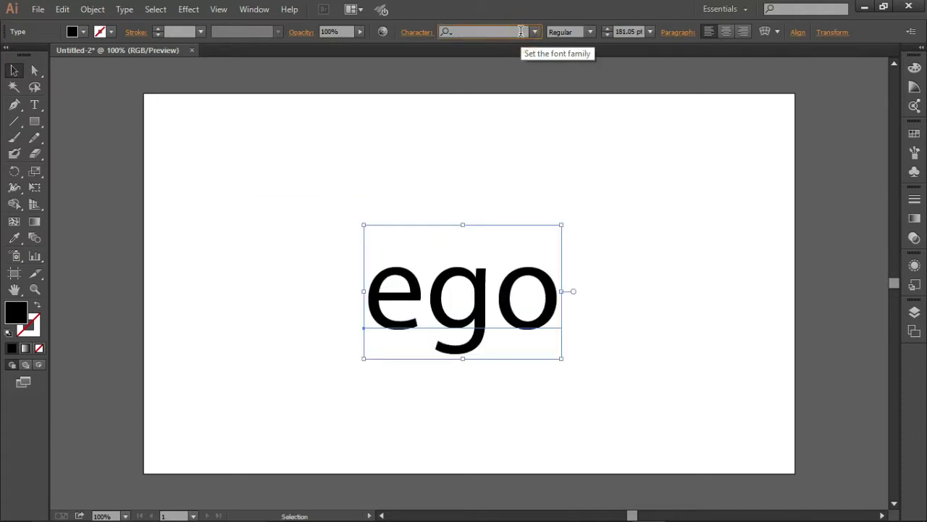
pyautogui.write('ne')
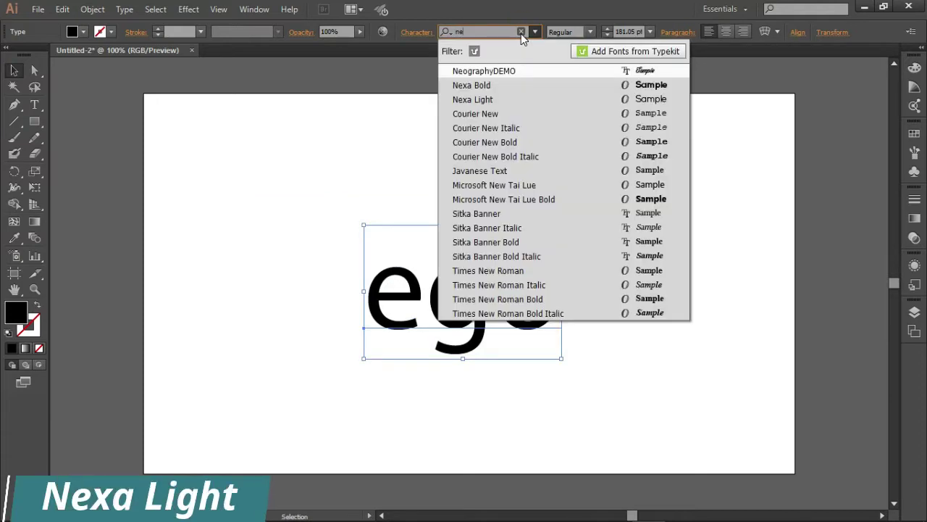
pyautogui.write('x')
pyautogui.press('Return')
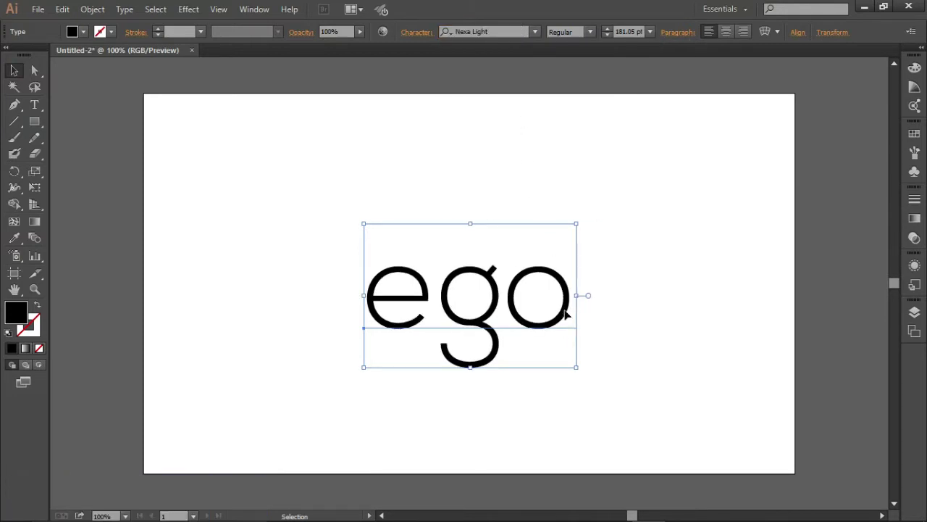
pyautogui.moveTo(565, 313); pyautogui.dragTo(550, 280)
# Tighten the ego tracking to 75 in the Character panel so the letters touch
pyautogui.click(418, 34)
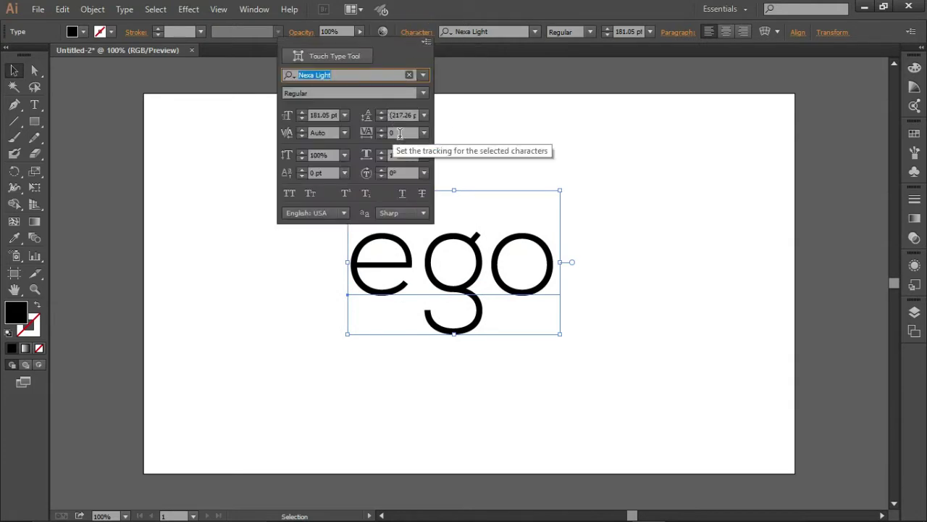
pyautogui.click(400, 133)
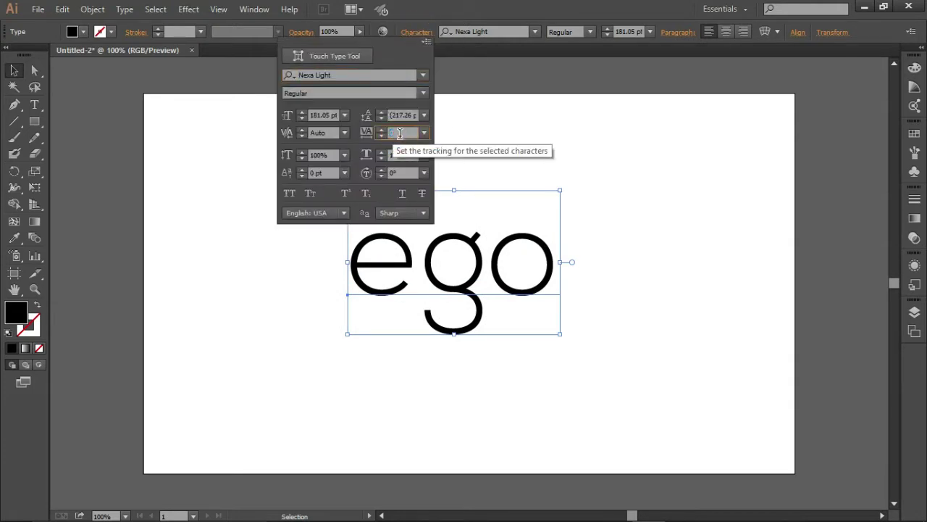
pyautogui.write('-75')
pyautogui.press('Return')
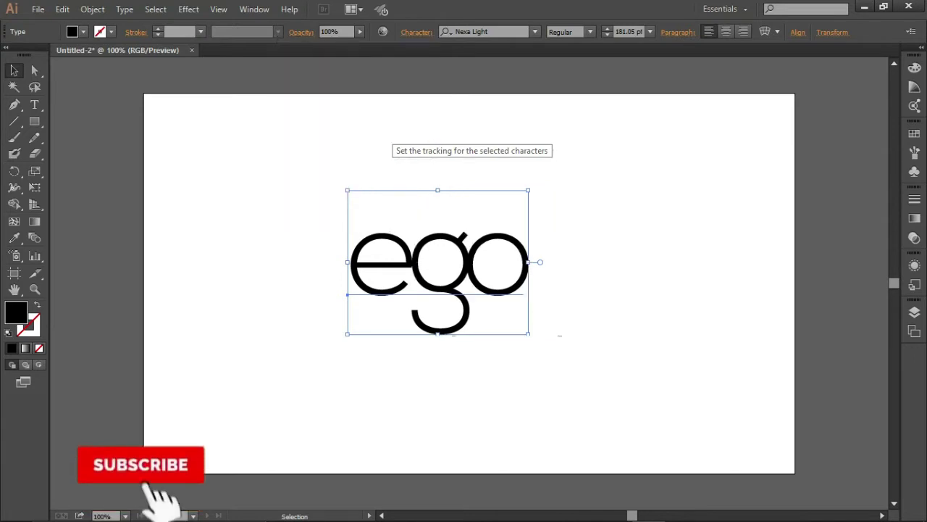
# Convert the ego text to outlines and ungroup it into separate letters
pyautogui.rightClick(450, 235)
pyautogui.click(508, 326)
pyautogui.rightClick(471, 271)
pyautogui.click(546, 351)
pyautogui.click(545, 350)
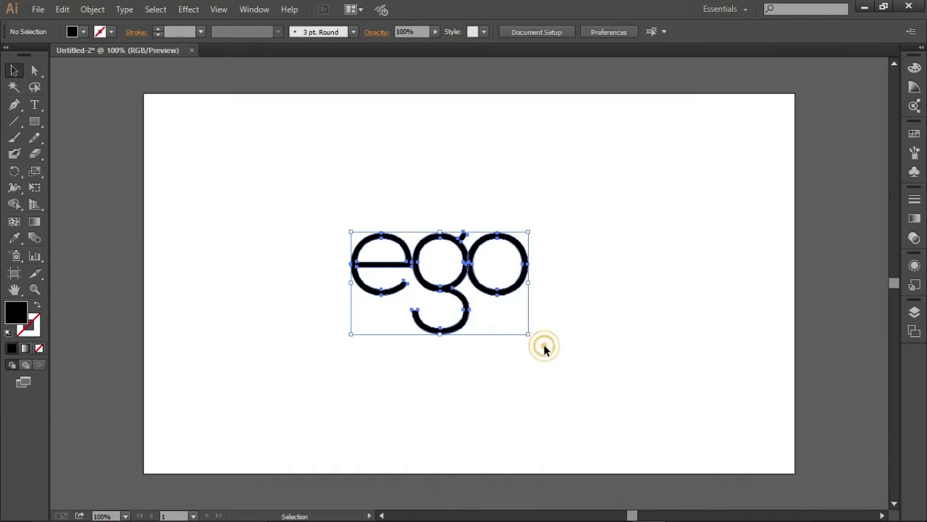
# Zoom in and delete the top-right anchor to remove the g's ear
pyautogui.hotkey('ctrl', '=')
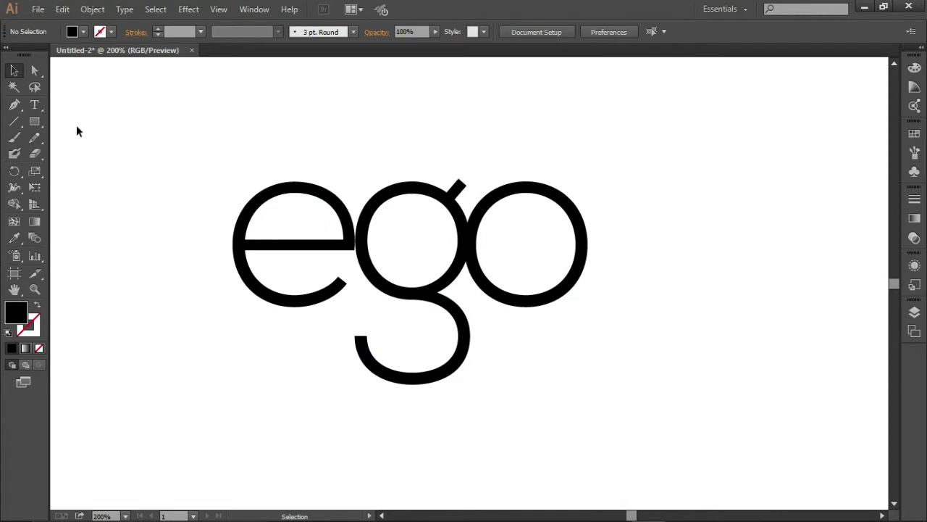
pyautogui.press('a')
pyautogui.click(21, 105)
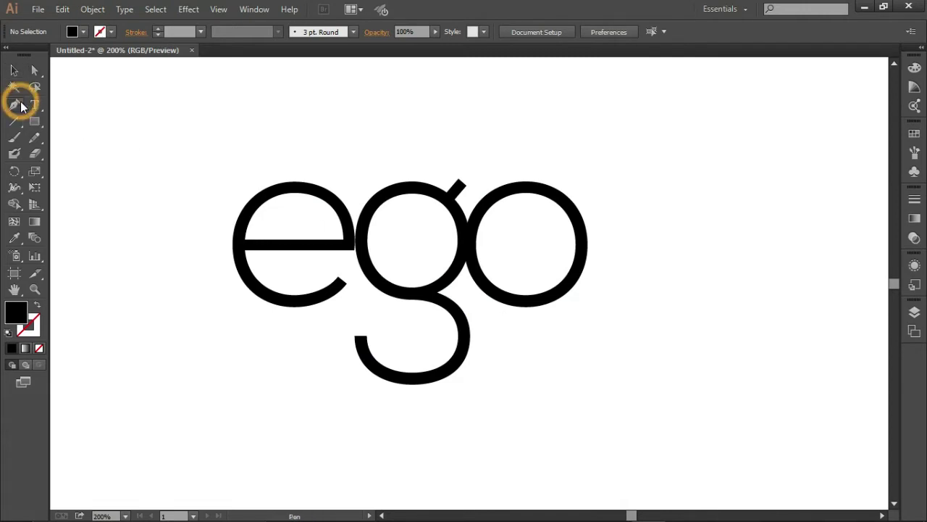
pyautogui.click(20, 105)
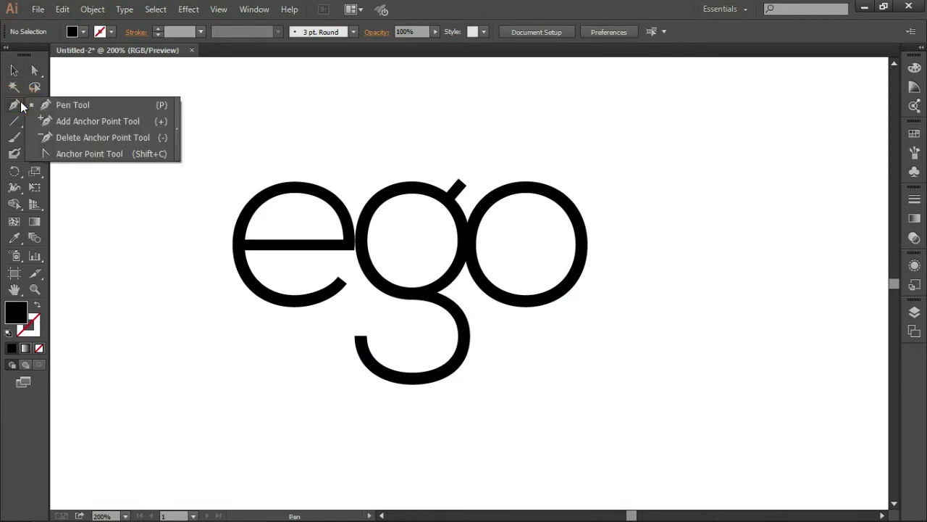
pyautogui.click(71, 138)
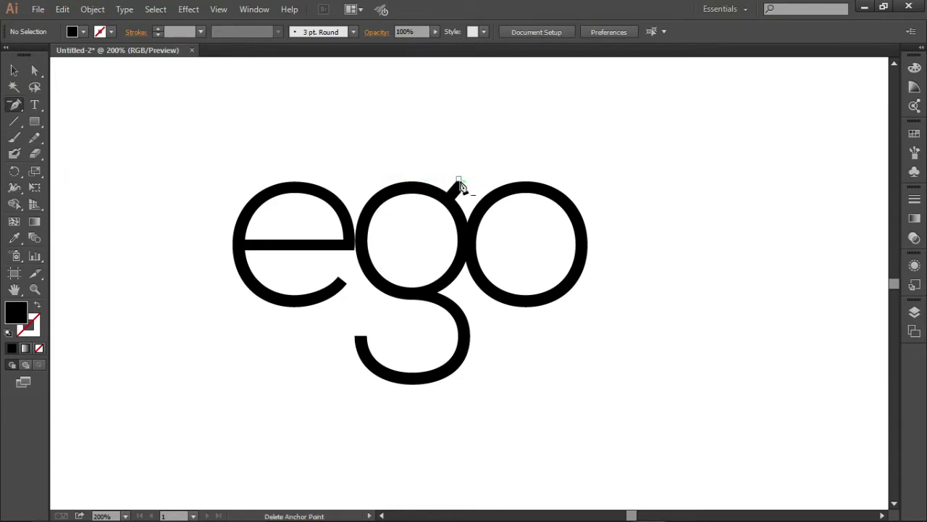
pyautogui.click(459, 181)
pyautogui.click(466, 185)
pyautogui.click(13, 69)
pyautogui.click(166, 141)
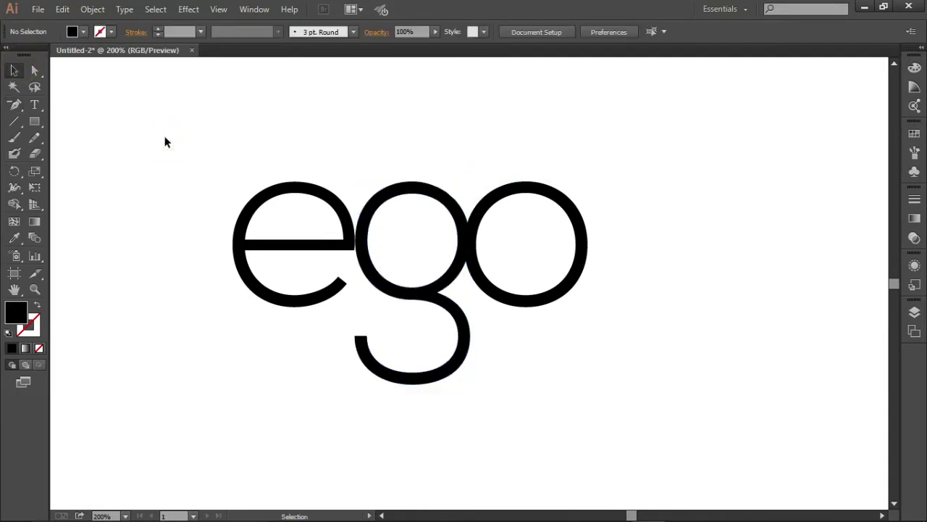
# Nudge the o left to meet the g, then offset both letters outward by 3 px
pyautogui.click(483, 219)
pyautogui.press('Left')
pyautogui.press('Left')
pyautogui.press('Left')
pyautogui.press('Left')
pyautogui.press('Left')
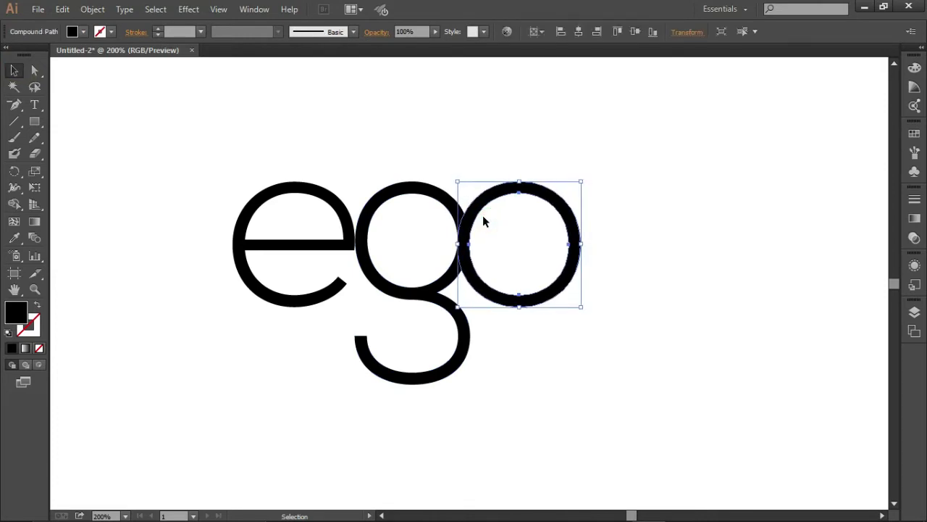
pyautogui.moveTo(416, 151); pyautogui.dragTo(534, 283)
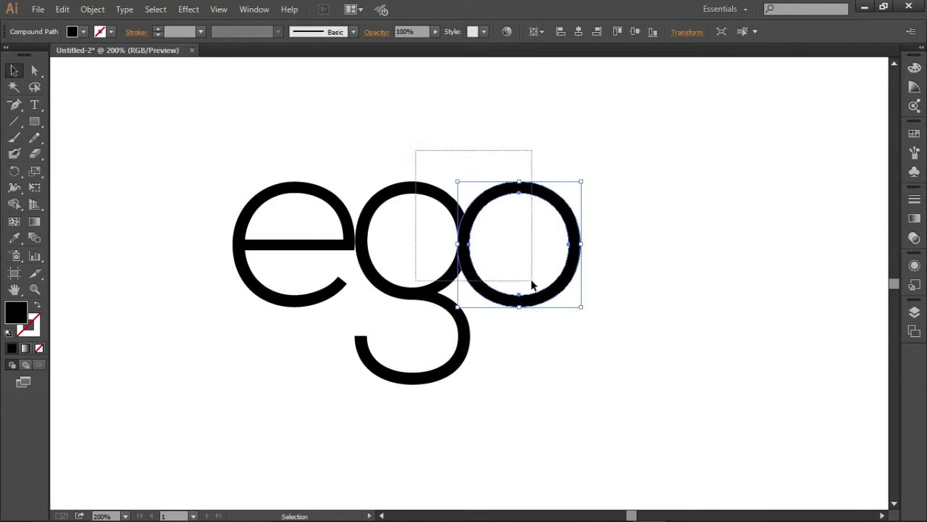
pyautogui.click(105, 8)
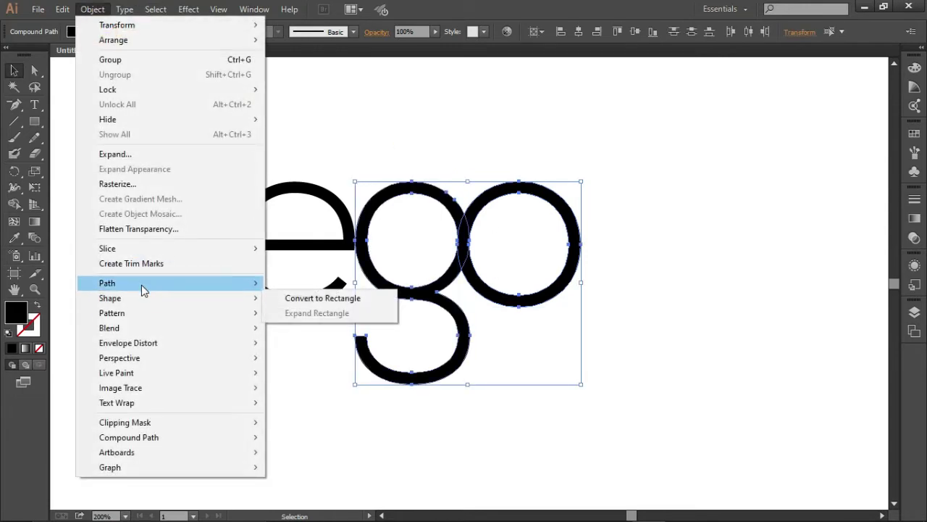
pyautogui.moveTo(107, 283)
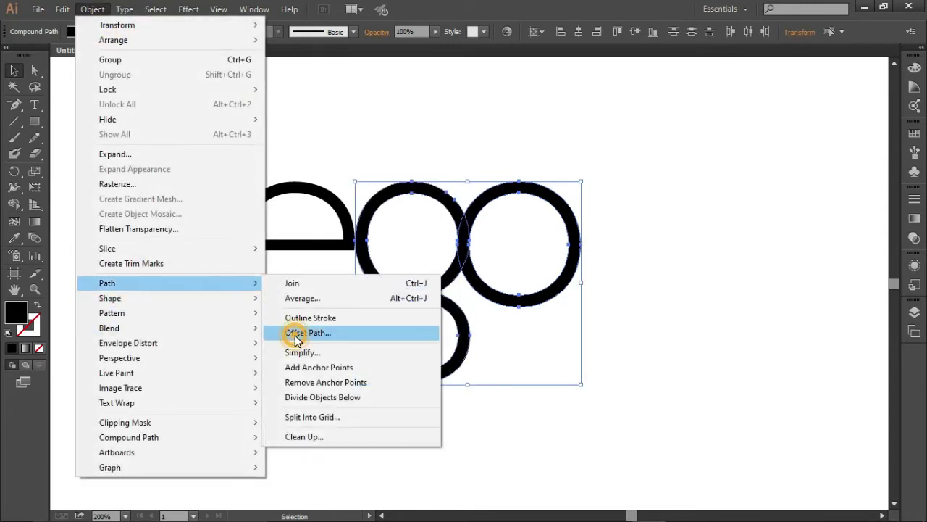
pyautogui.click(298, 333)
pyautogui.click(174, 258)
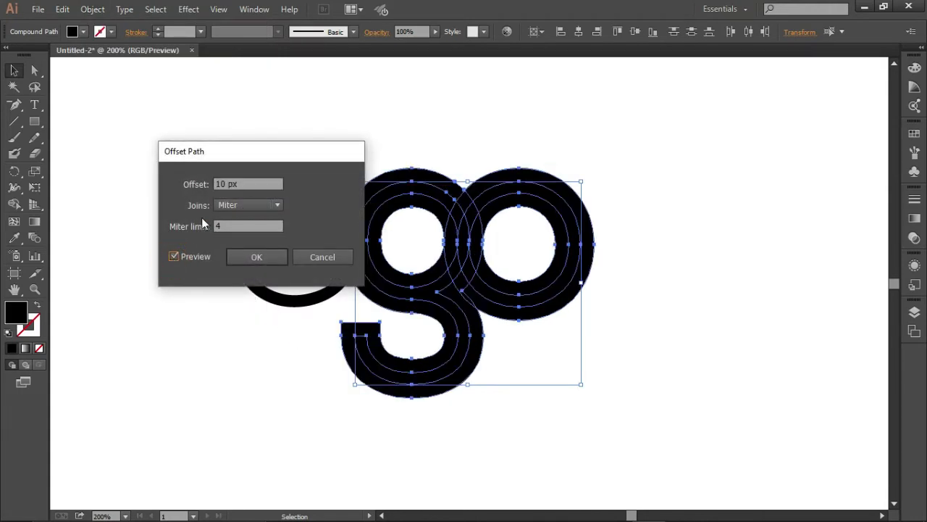
pyautogui.click(255, 184)
pyautogui.write('3')
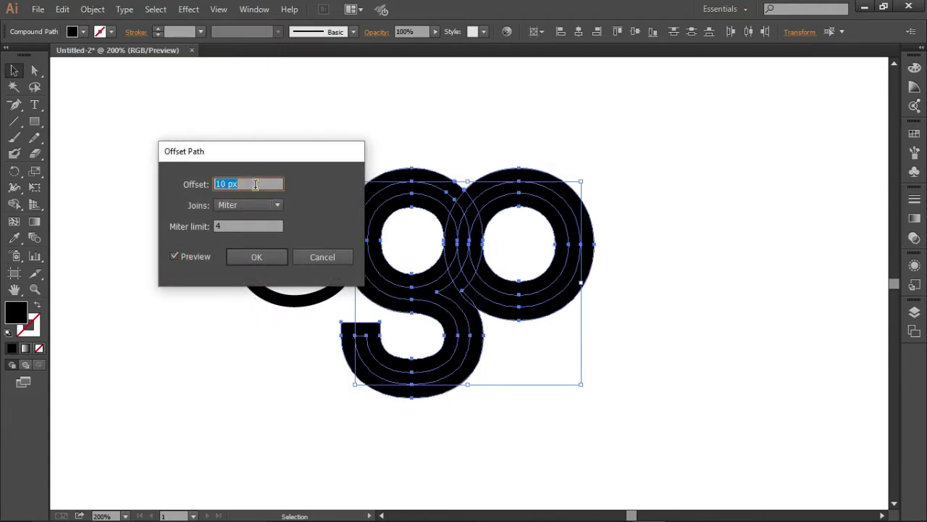
pyautogui.click(257, 260)
# Erase the extra offset regions, inner rings and overlap sliver from the g and o with Shape Builder
pyautogui.hotkey('ctrl', '+')
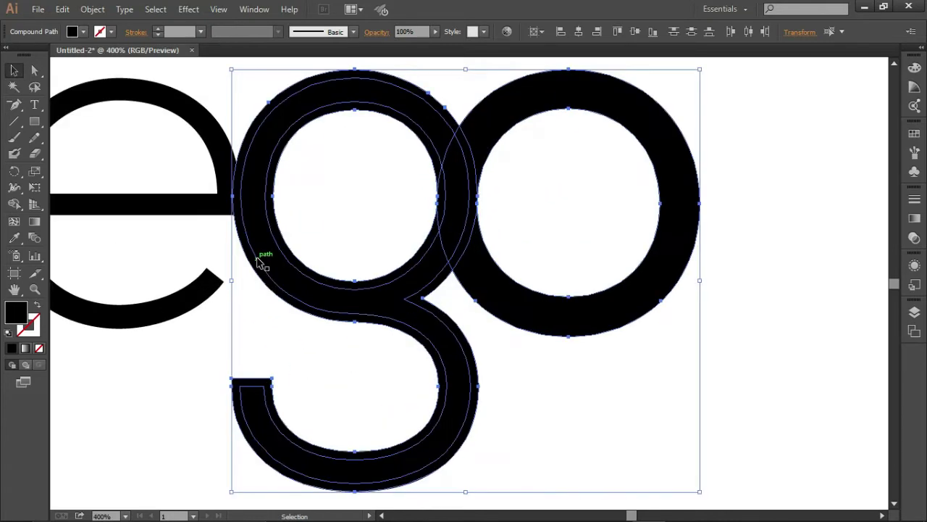
pyautogui.hotkey('ctrl', 'z')
pyautogui.click(14, 203)
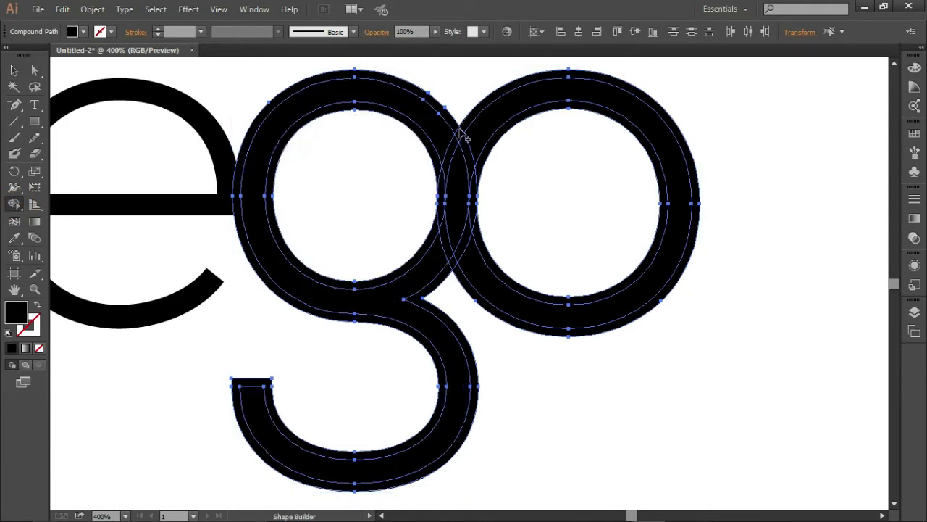
pyautogui.keyDown('alt'); pyautogui.click(459, 166); pyautogui.keyUp('alt')
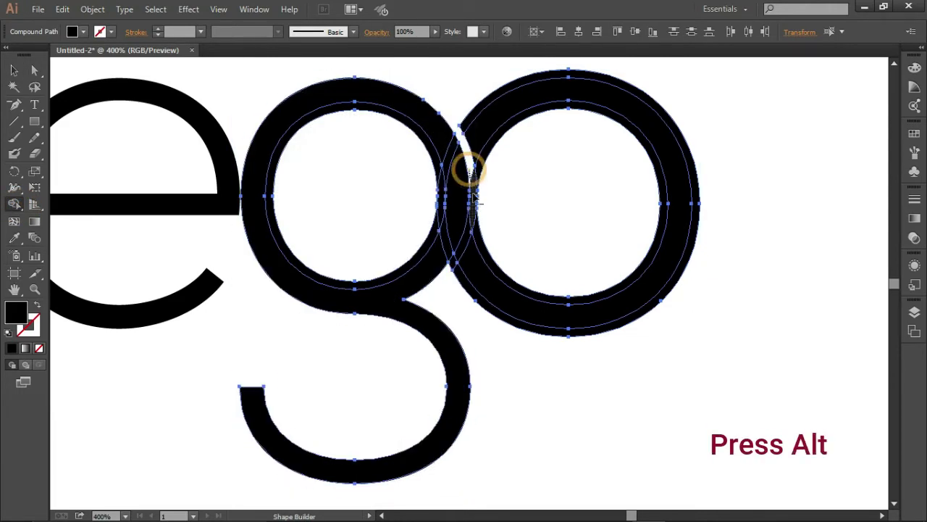
pyautogui.keyDown('alt'); pyautogui.click(478, 186); pyautogui.keyUp('alt')
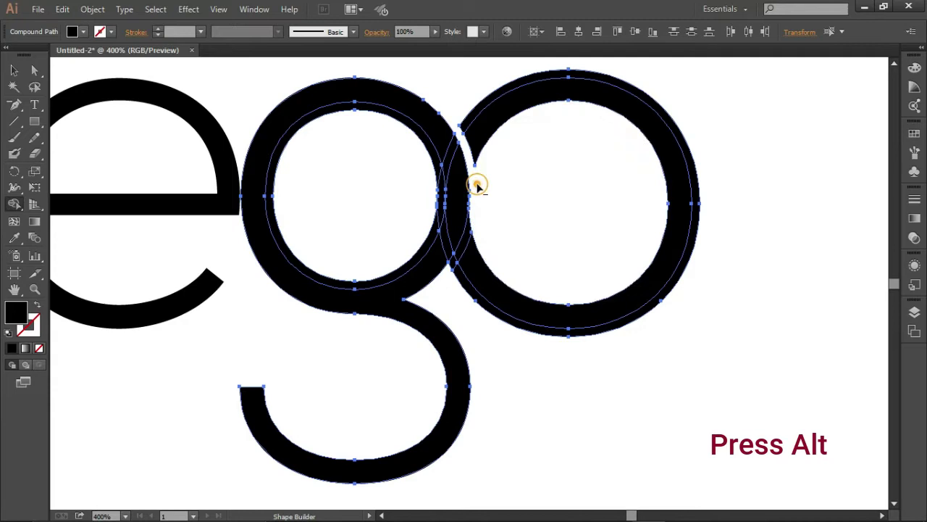
pyautogui.keyDown('alt'); pyautogui.click(445, 228); pyautogui.keyUp('alt')
pyautogui.keyDown('alt'); pyautogui.click(438, 206); pyautogui.keyUp('alt')
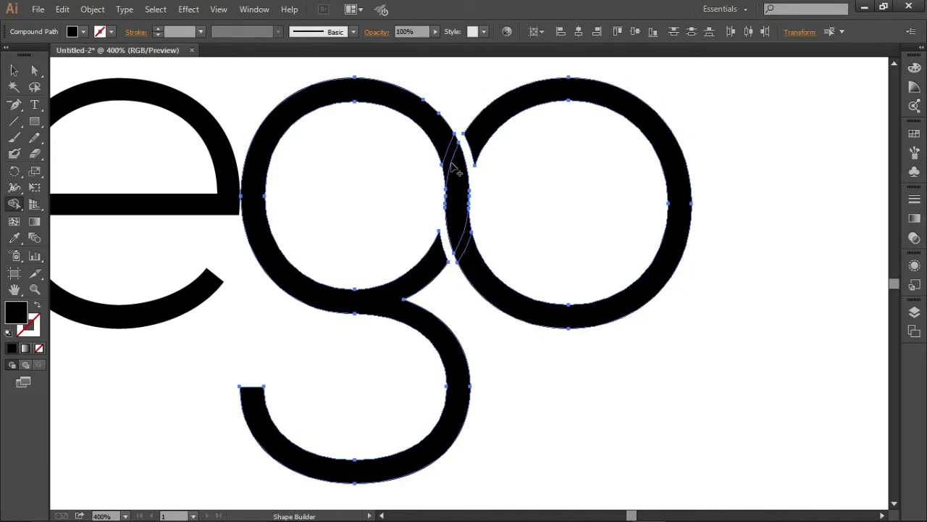
# Unite the g and o into one shape, then deselect and zoom out
pyautogui.moveTo(442, 129); pyautogui.dragTo(470, 258)
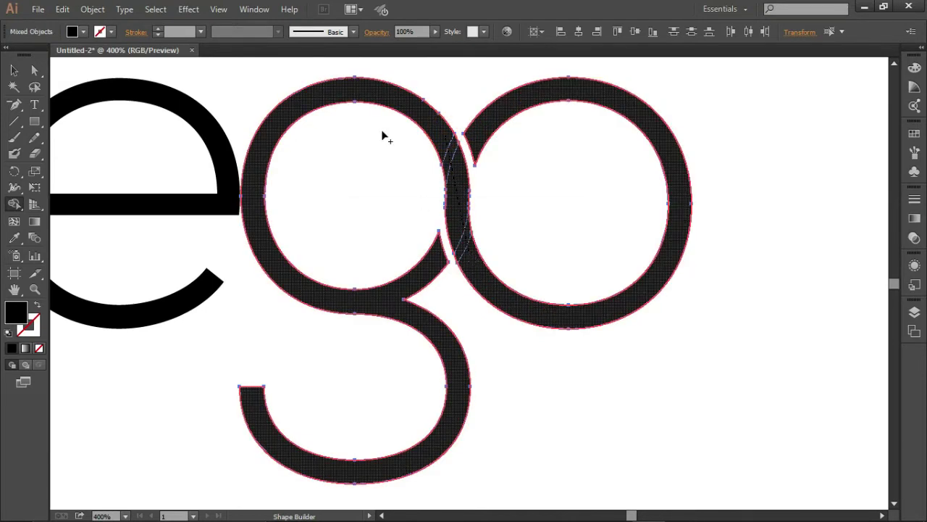
pyautogui.moveTo(384, 136); pyautogui.dragTo(384, 136)
pyautogui.click(13, 73)
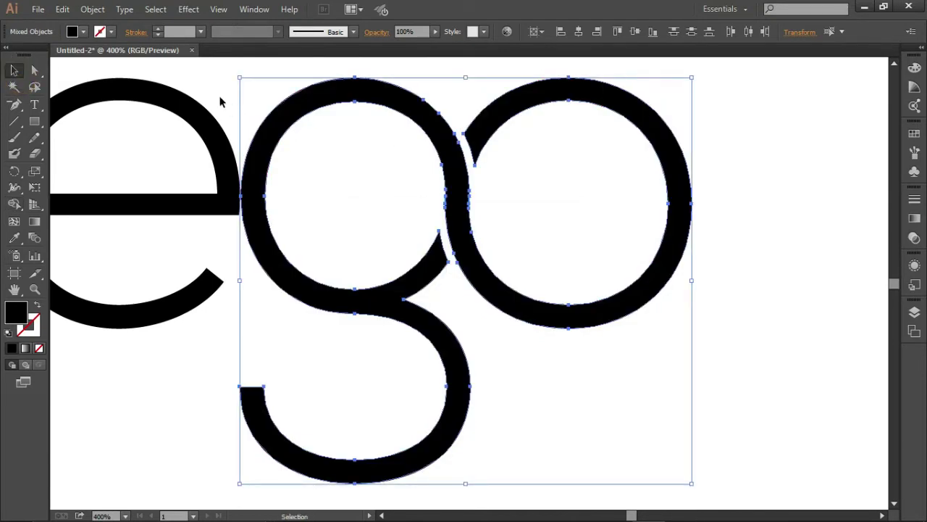
pyautogui.click(221, 101)
pyautogui.hotkey('ctrl', '-')
pyautogui.hotkey('ctrl', '-')
# Zoom in and set new shapes to no fill with a 1 pt black stroke
pyautogui.scroll(2, 303, 87)
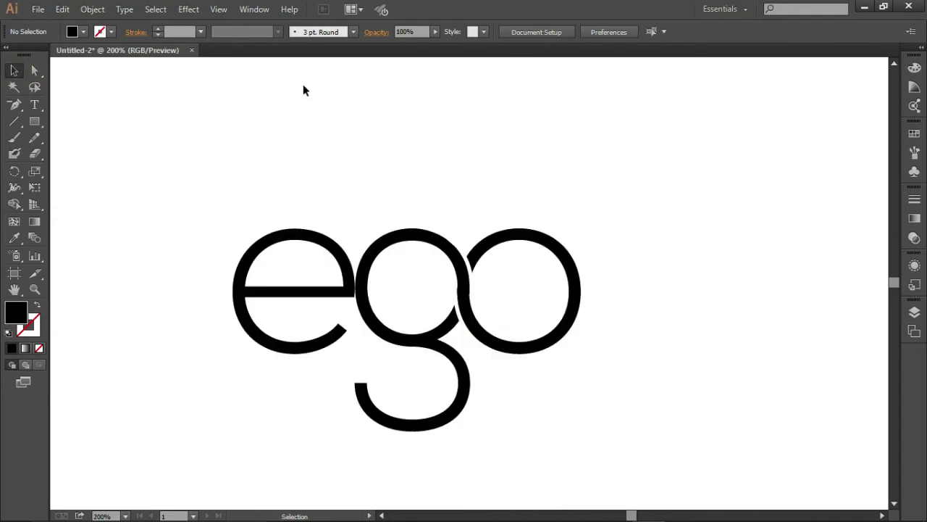
pyautogui.scroll(1, 303, 90)
pyautogui.hotkey('ctrl', '+')
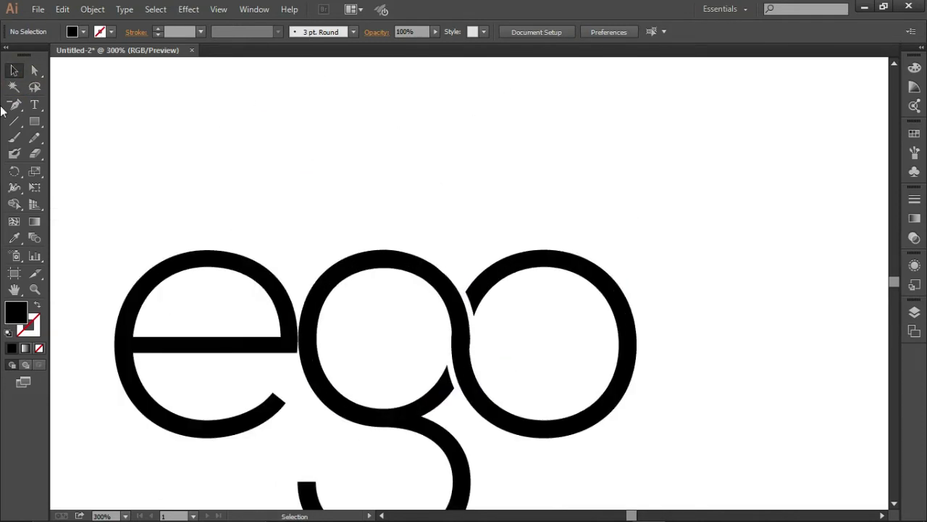
pyautogui.moveTo(13, 107); pyautogui.dragTo(80, 104)
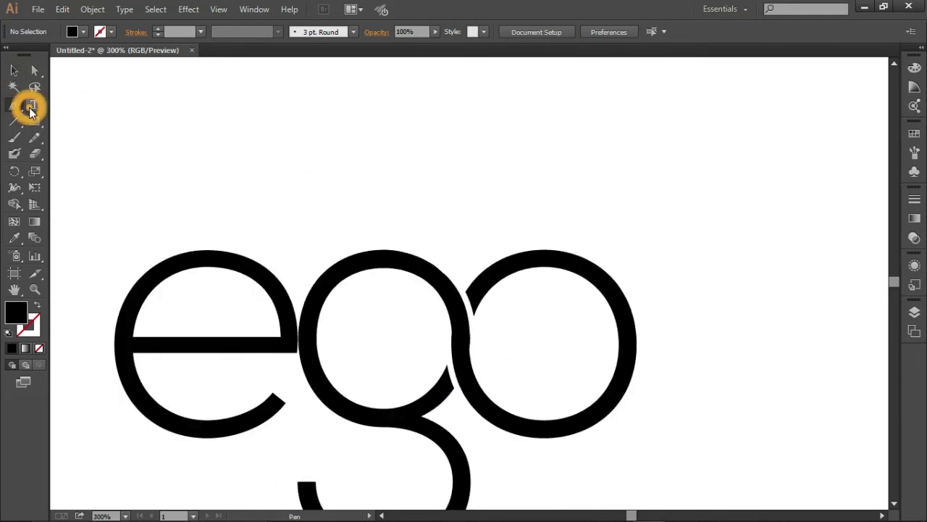
pyautogui.click(83, 31)
pyautogui.click(8, 55)
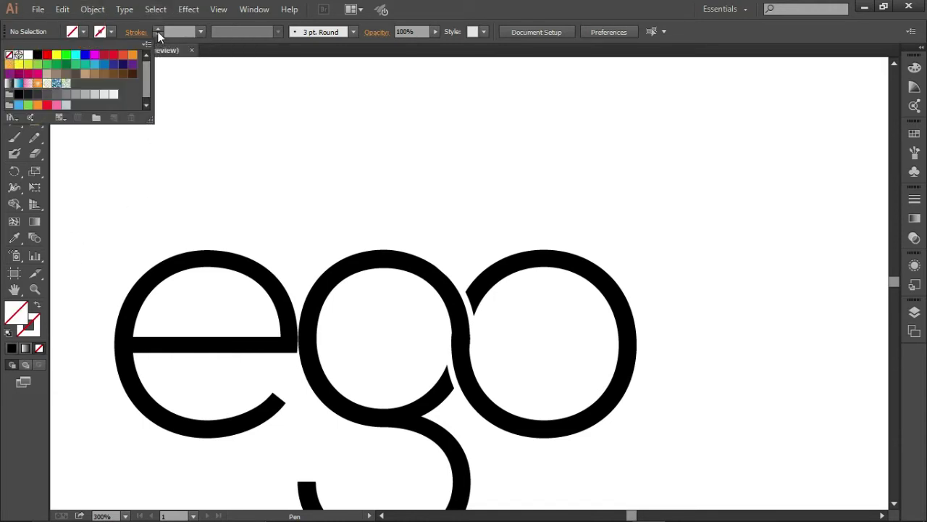
pyautogui.click(158, 31)
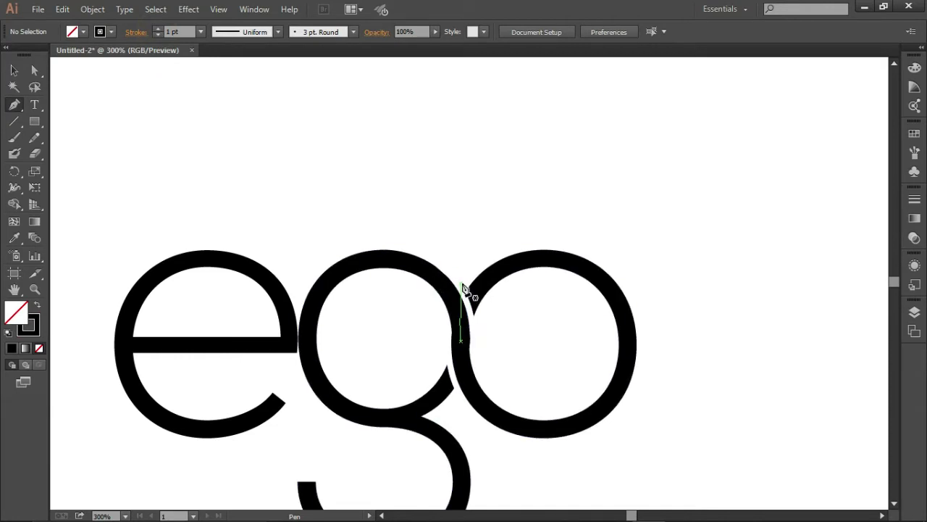
# Draw a closed crescent swoosh arching from the g–o junction over the o
pyautogui.moveTo(462, 285)
pyautogui.mouseDown()
pyautogui.moveTo(419, 296)
pyautogui.moveTo(412, 287)
pyautogui.mouseUp()
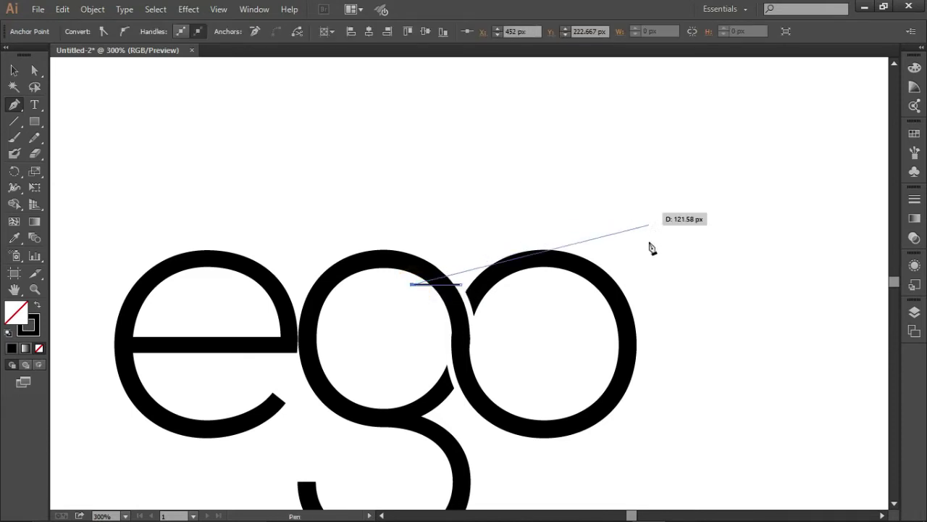
pyautogui.moveTo(626, 236); pyautogui.dragTo(759, 312)
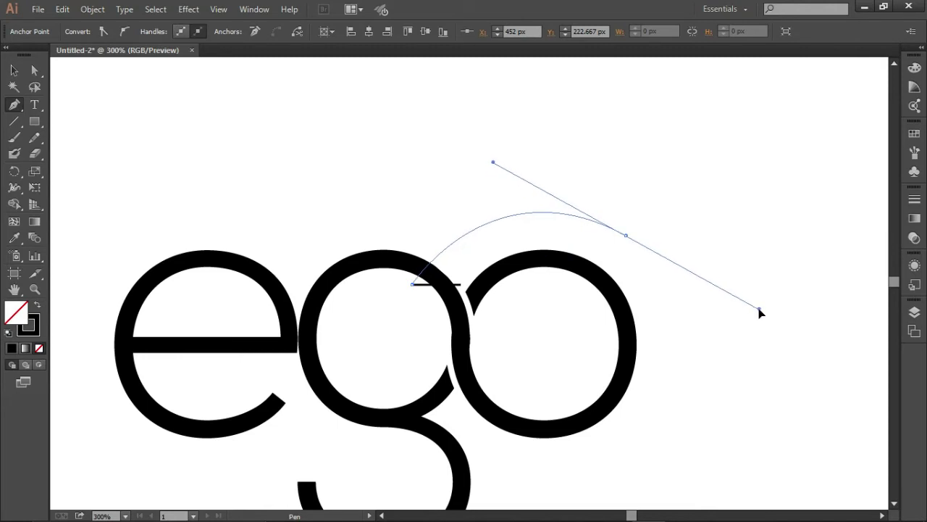
pyautogui.click(626, 236)
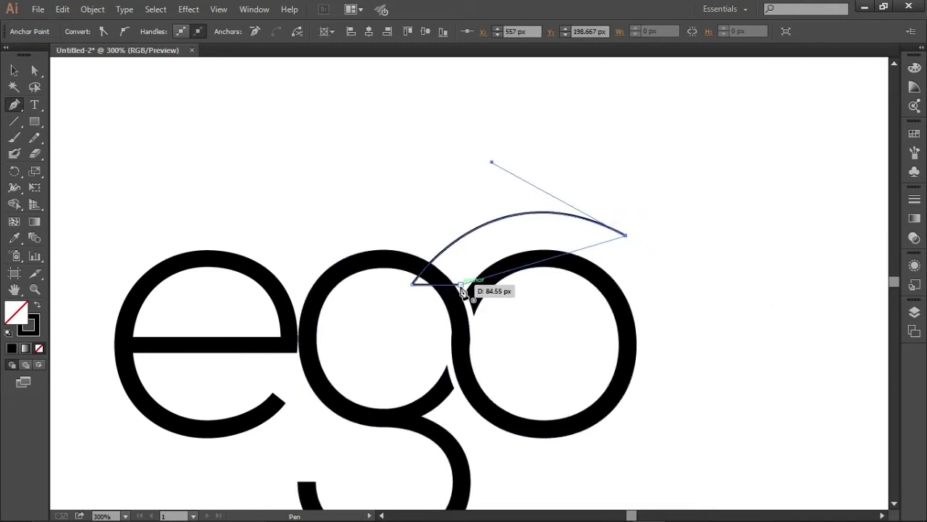
pyautogui.moveTo(461, 285); pyautogui.dragTo(397, 379)
pyautogui.click(14, 69)
pyautogui.click(289, 165)
# Draw a second crescent swoosh over the e, ending at the e–g junction
pyautogui.click(14, 105)
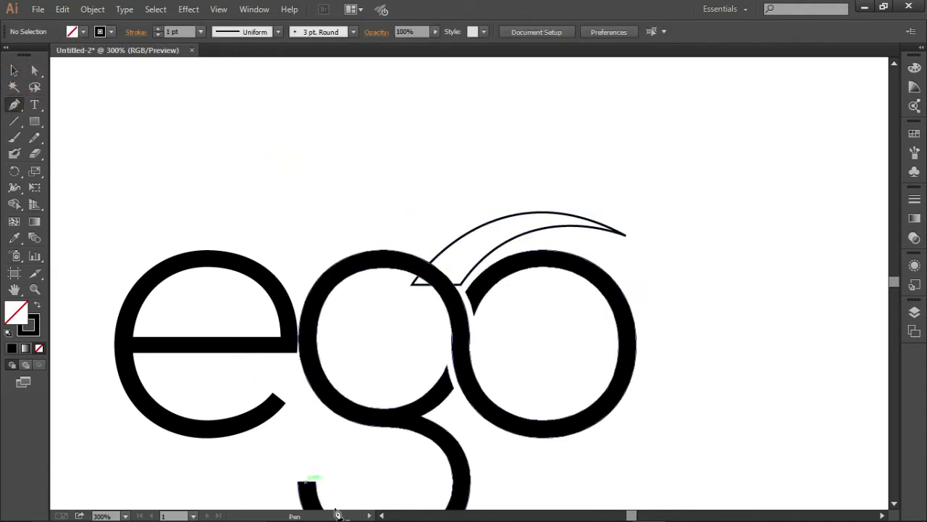
pyautogui.click(381, 516)
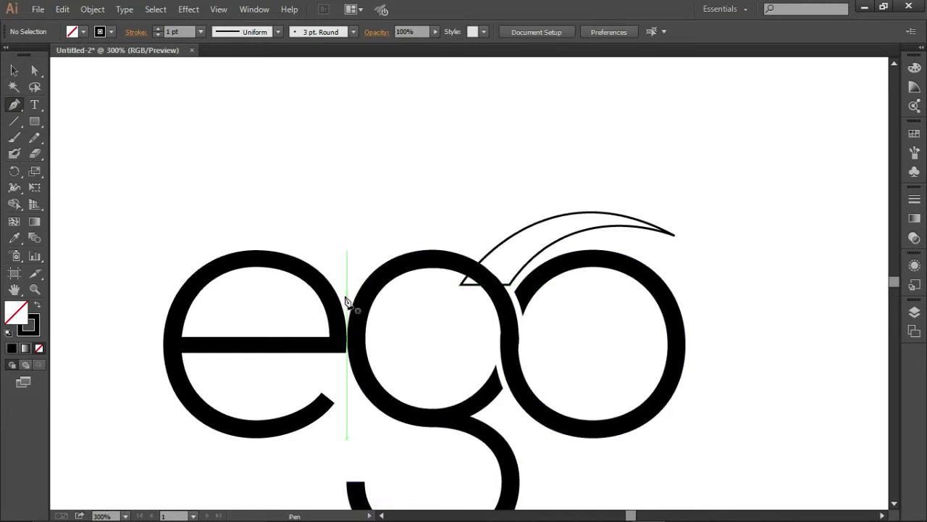
pyautogui.click(348, 298)
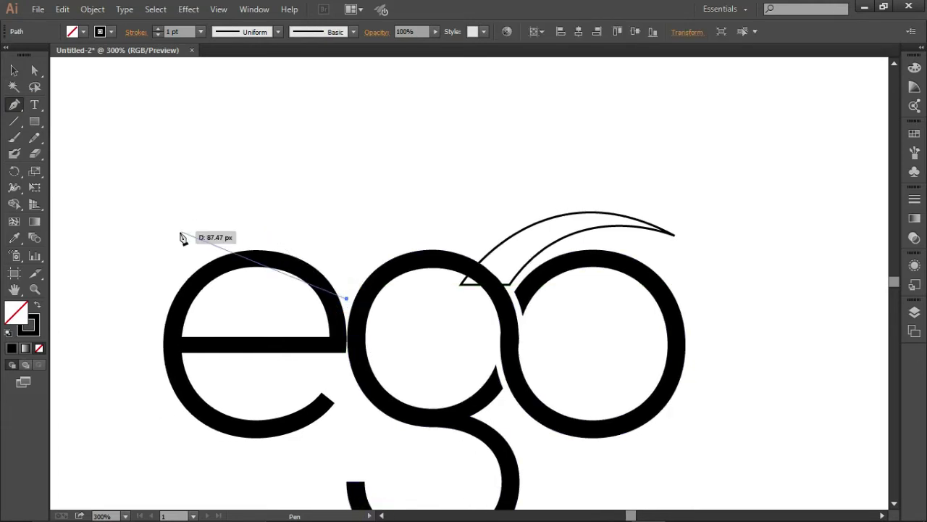
pyautogui.moveTo(178, 255)
pyautogui.mouseDown()
pyautogui.moveTo(147, 345)
pyautogui.moveTo(109, 319)
pyautogui.mouseUp()
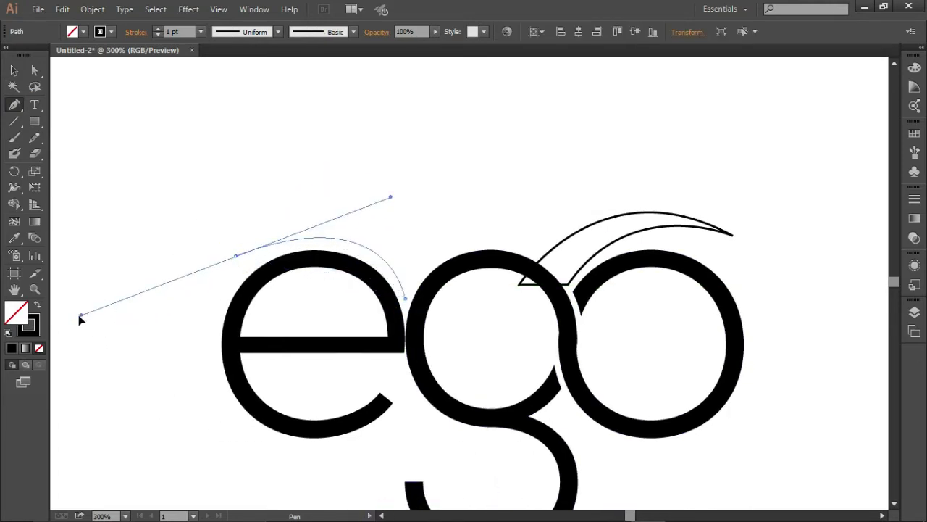
pyautogui.click(236, 255)
pyautogui.moveTo(418, 277); pyautogui.dragTo(487, 395)
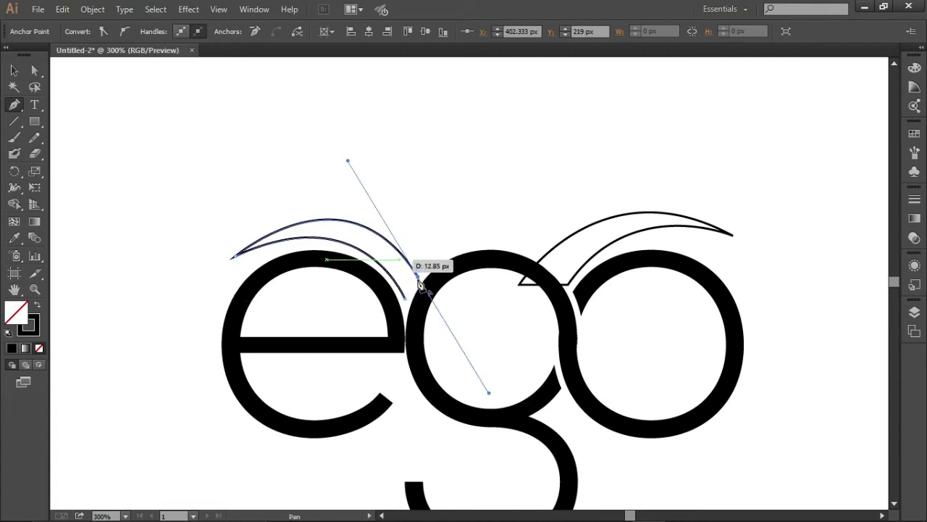
pyautogui.moveTo(418, 277); pyautogui.dragTo(407, 299)
pyautogui.click(13, 71)
pyautogui.hotkey('ctrl', 'shift', 'a')
# Draw a third crescent swoosh stacked over the e, then zoom out to 300%
pyautogui.click(14, 105)
pyautogui.hotkey('ctrl', '+')
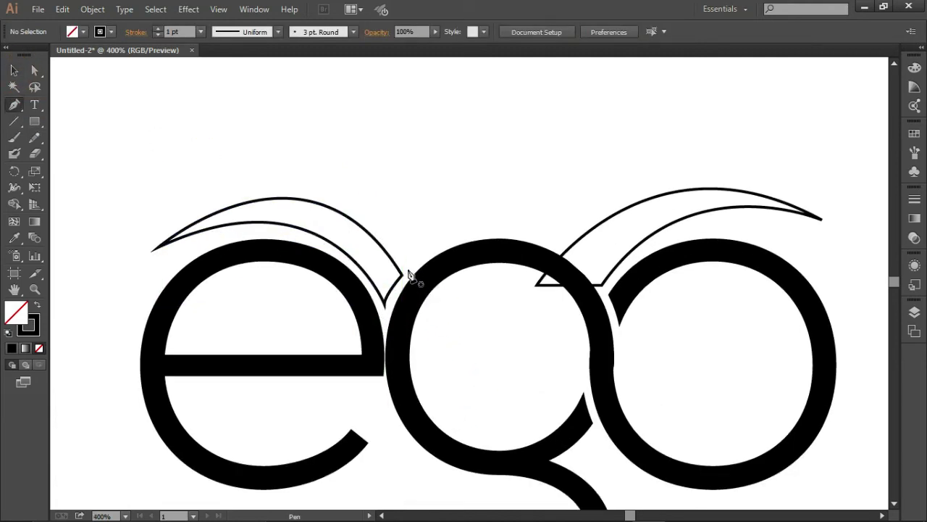
pyautogui.click(408, 269)
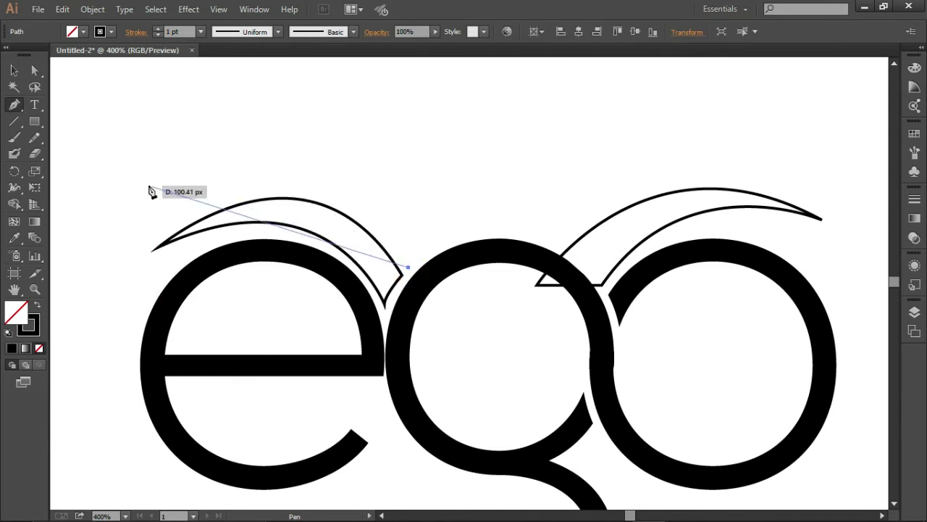
pyautogui.moveTo(146, 183)
pyautogui.mouseDown()
pyautogui.moveTo(126, 252)
pyautogui.moveTo(300, 252)
pyautogui.mouseUp()
pyautogui.click(507, 186)
pyautogui.click(882, 515)
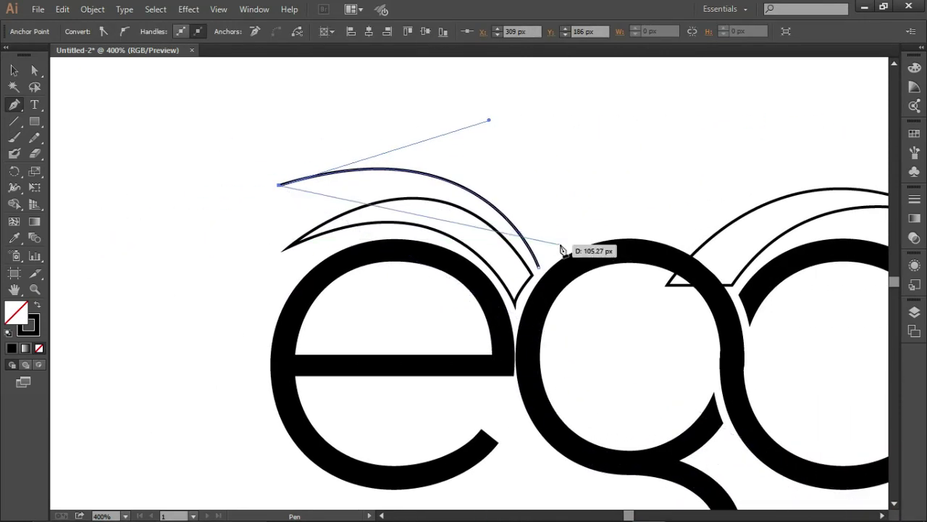
pyautogui.moveTo(565, 247); pyautogui.dragTo(674, 425)
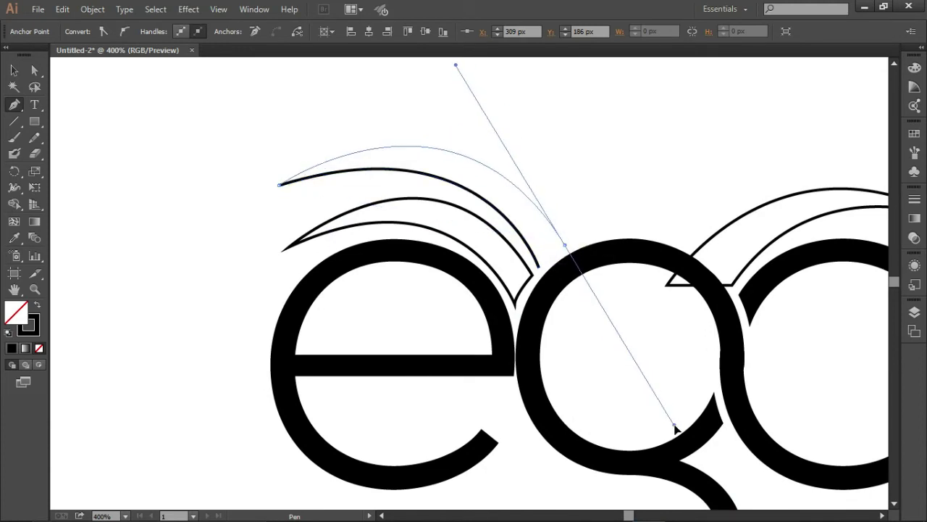
pyautogui.click(565, 245)
pyautogui.click(539, 268)
pyautogui.click(14, 70)
pyautogui.click(182, 186)
pyautogui.hotkey('ctrl', '-')
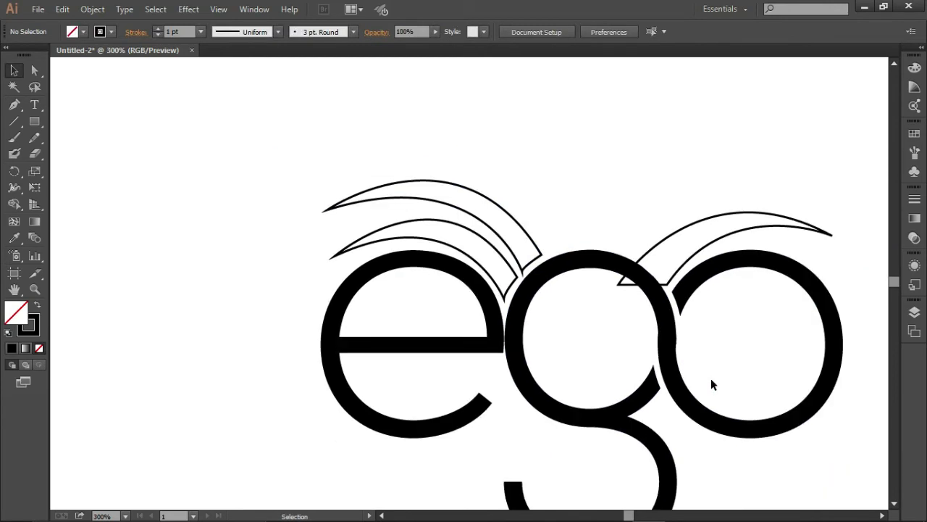
# Draw a tall thin closed post with a notched flag top rising from the swoosh above the o
pyautogui.click(897, 67)
pyautogui.click(14, 104)
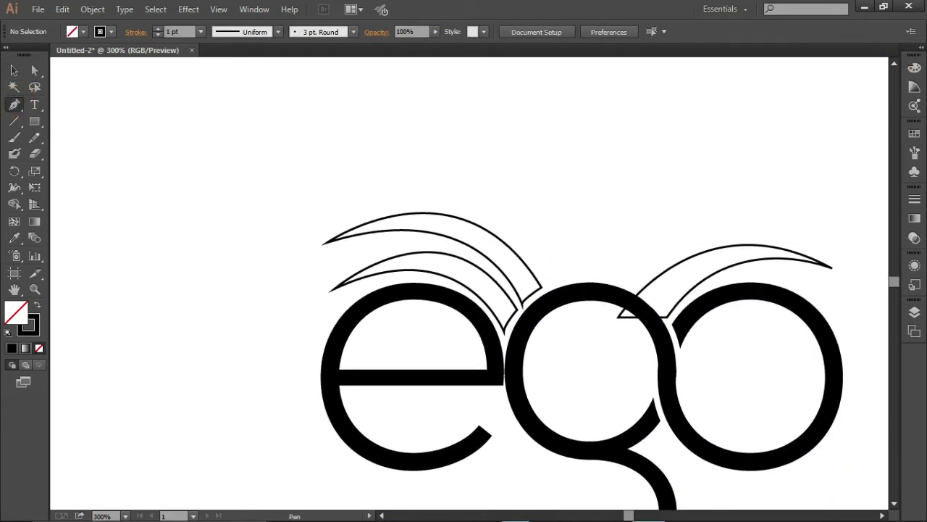
pyautogui.click(884, 514)
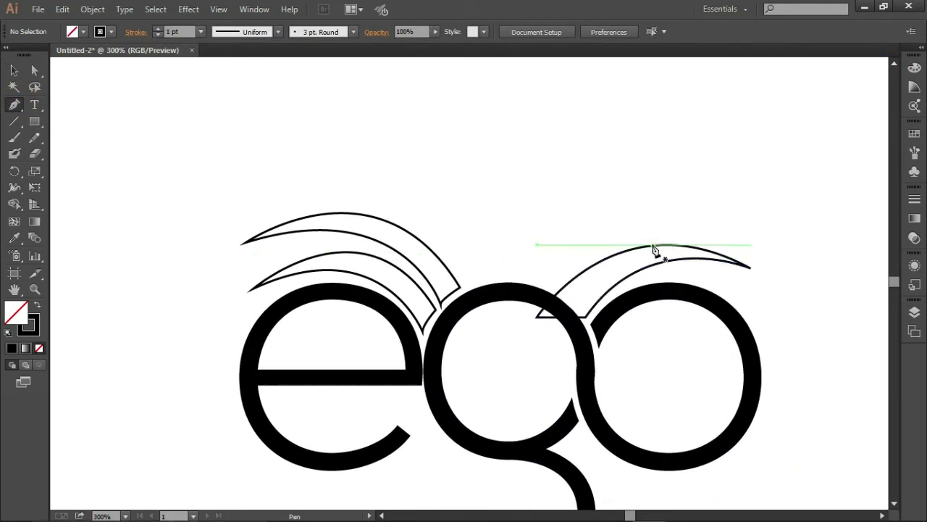
pyautogui.click(658, 250)
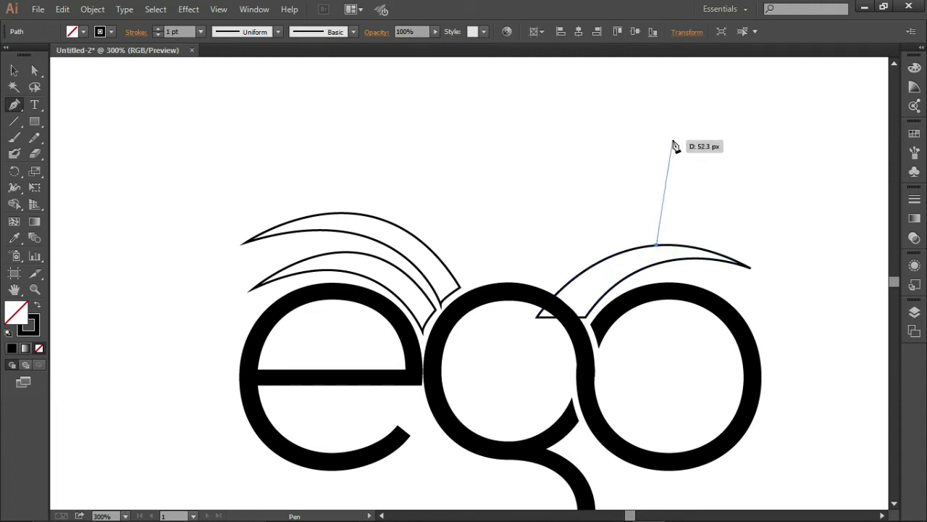
pyautogui.click(672, 140)
pyautogui.moveTo(673, 141); pyautogui.dragTo(689, 151)
pyautogui.moveTo(695, 117); pyautogui.dragTo(672, 132)
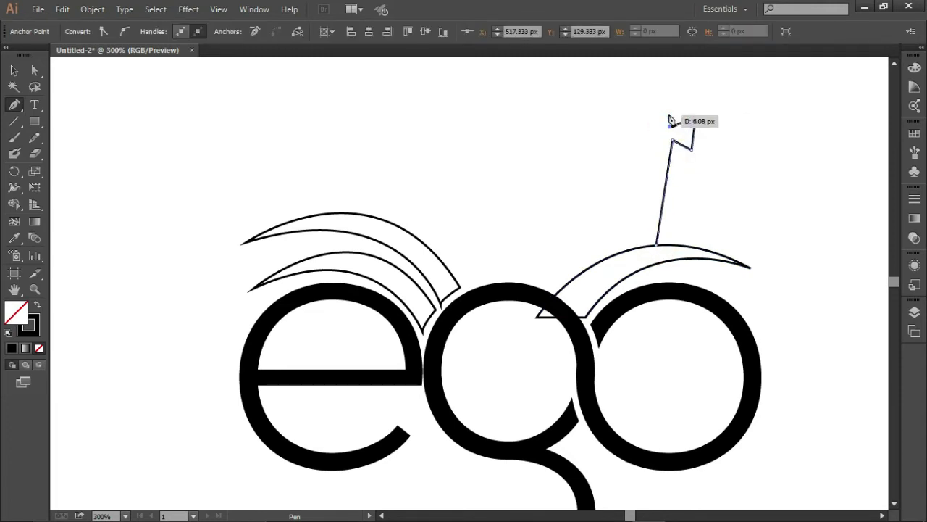
pyautogui.moveTo(672, 132)
pyautogui.mouseDown()
pyautogui.moveTo(678, 118)
pyautogui.moveTo(663, 117)
pyautogui.moveTo(667, 132)
pyautogui.moveTo(664, 119)
pyautogui.mouseUp()
pyautogui.moveTo(625, 257); pyautogui.dragTo(660, 250)
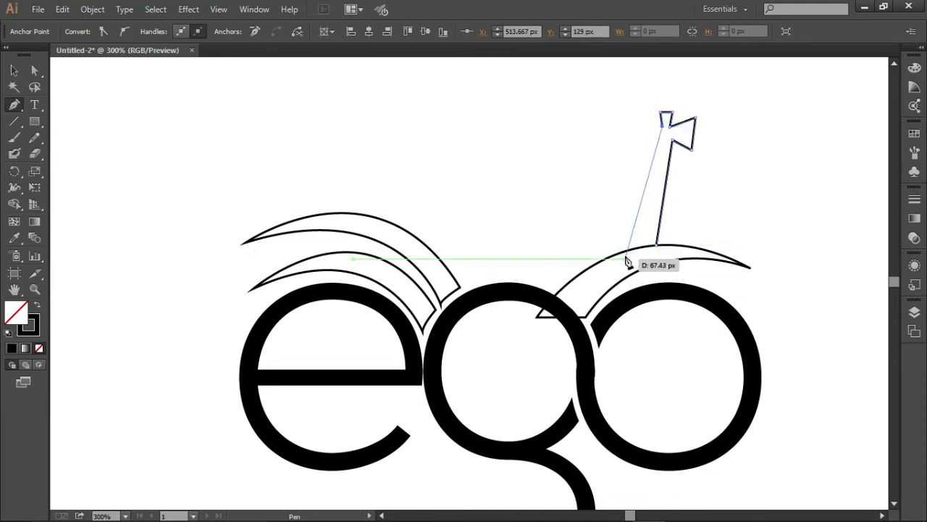
pyautogui.click(14, 71)
pyautogui.click(62, 123)
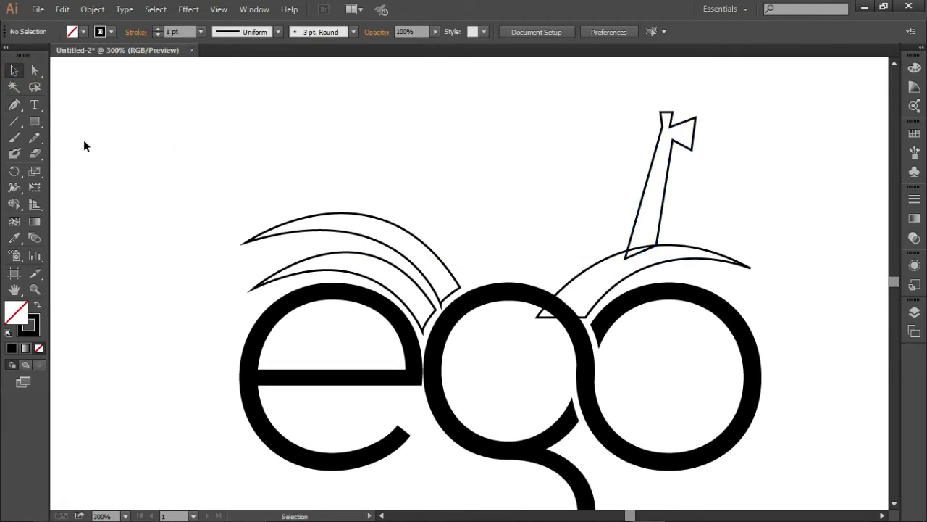
# Draw the closed arm shape from the shoulder down to the handlebar post
pyautogui.click(14, 105)
pyautogui.moveTo(662, 126); pyautogui.dragTo(530, 179)
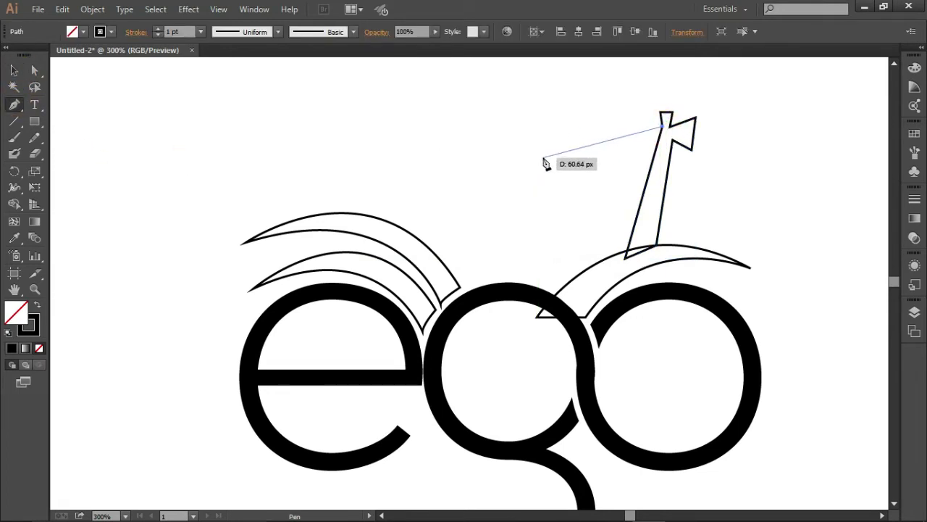
pyautogui.click(543, 158)
pyautogui.click(894, 64)
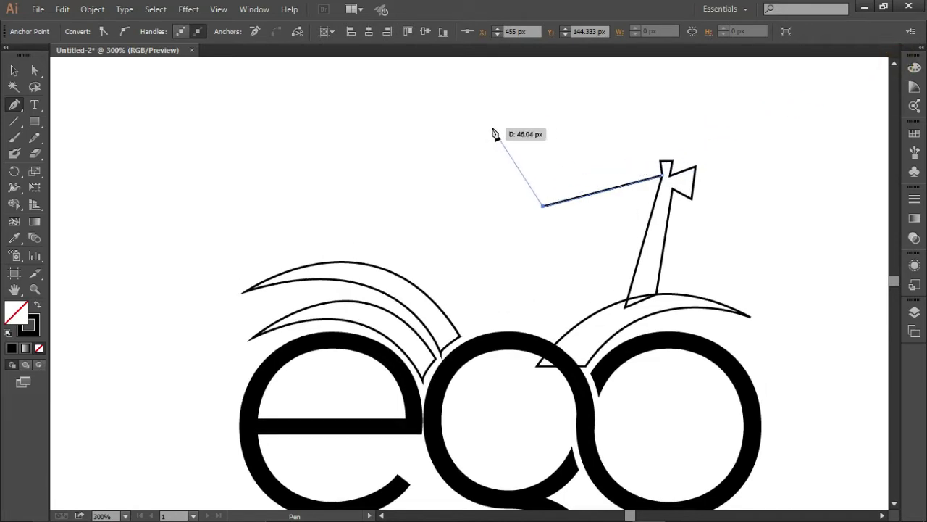
pyautogui.click(493, 130)
pyautogui.click(493, 130)
pyautogui.moveTo(527, 230); pyautogui.dragTo(525, 270)
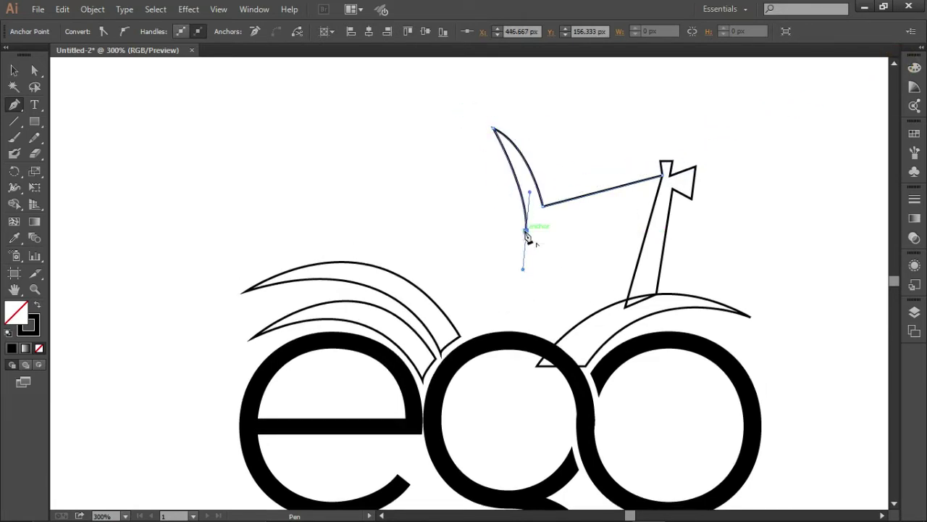
pyautogui.moveTo(662, 186)
pyautogui.mouseDown()
pyautogui.moveTo(271, 136)
pyautogui.moveTo(667, 159)
pyautogui.mouseUp()
pyautogui.click(34, 70)
pyautogui.moveTo(495, 131)
pyautogui.mouseDown()
pyautogui.moveTo(488, 135)
pyautogui.moveTo(541, 159)
pyautogui.mouseUp()
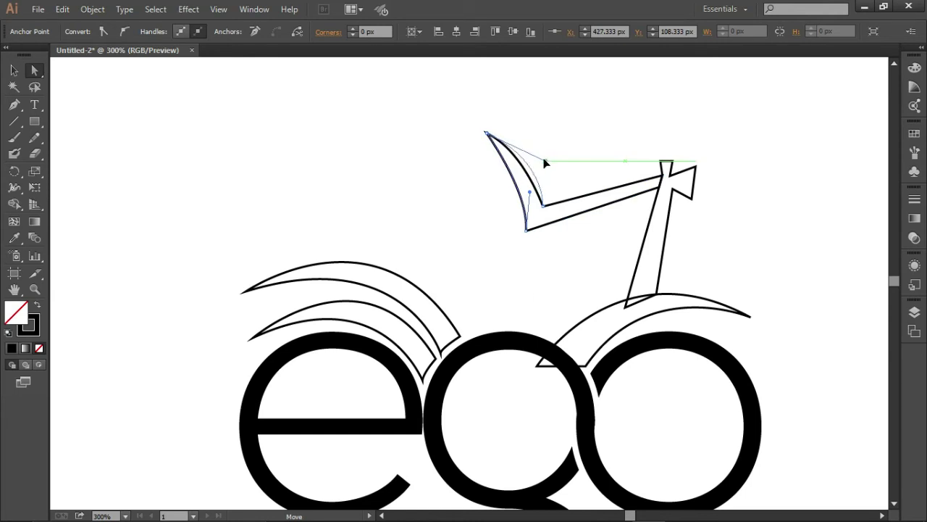
pyautogui.click(13, 70)
# Draw the torso path down the back to the hip and the bent leg to the pedal
pyautogui.click(14, 105)
pyautogui.click(486, 134)
pyautogui.moveTo(364, 260); pyautogui.dragTo(394, 323)
pyautogui.click(364, 258)
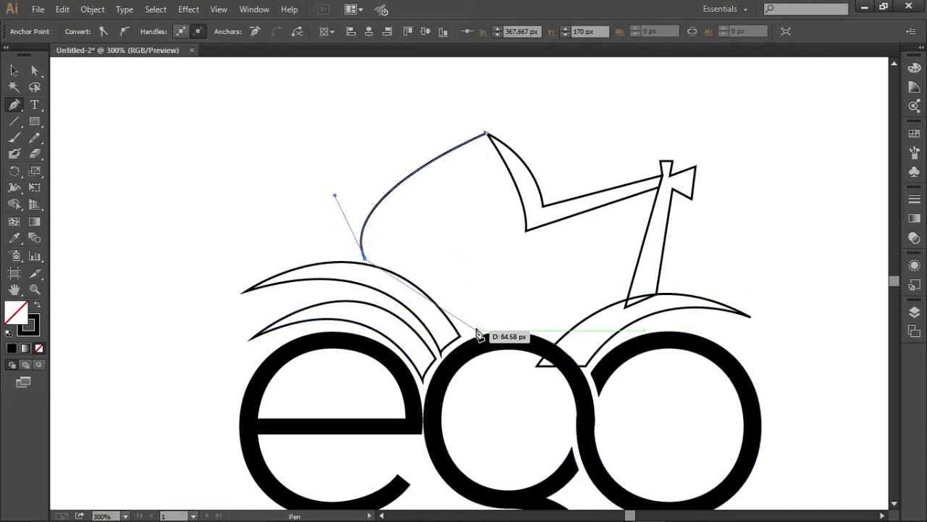
pyautogui.moveTo(474, 331); pyautogui.dragTo(512, 399)
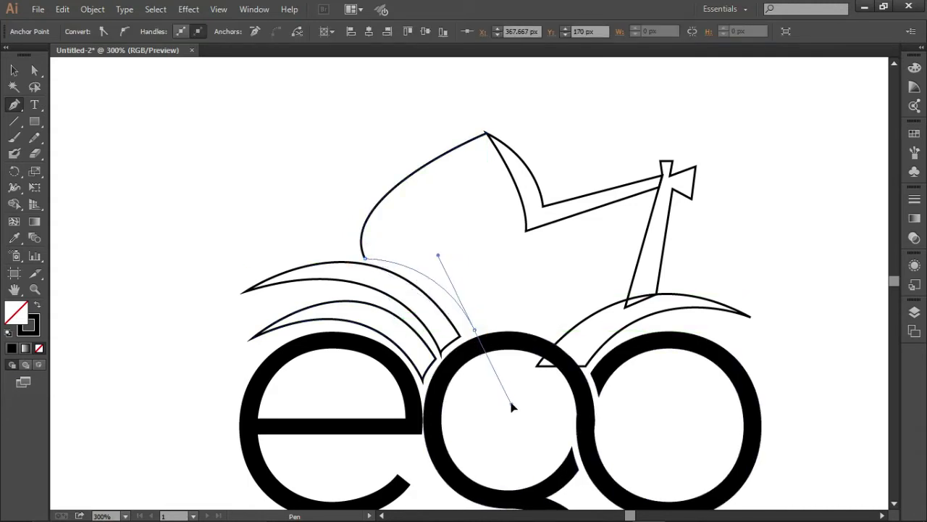
pyautogui.click(476, 332)
pyautogui.moveTo(454, 397); pyautogui.dragTo(458, 420)
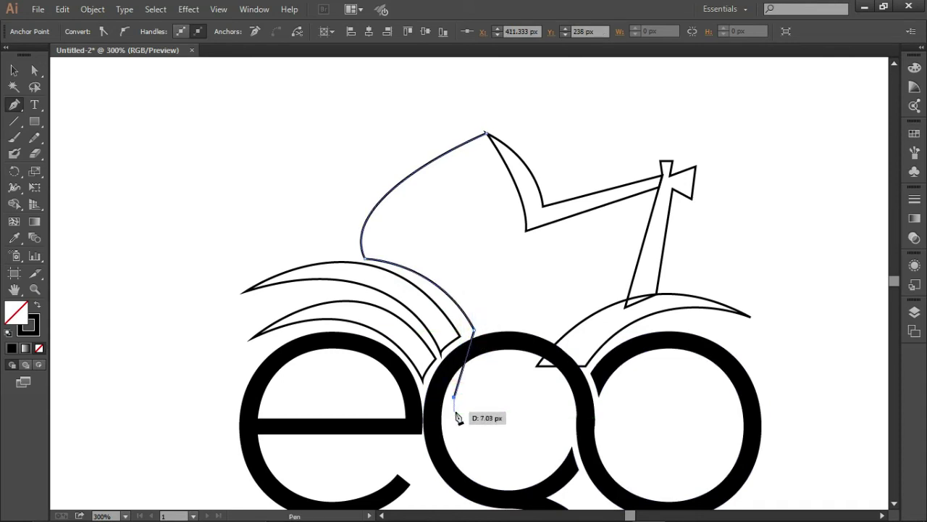
pyautogui.moveTo(458, 420); pyautogui.dragTo(497, 330)
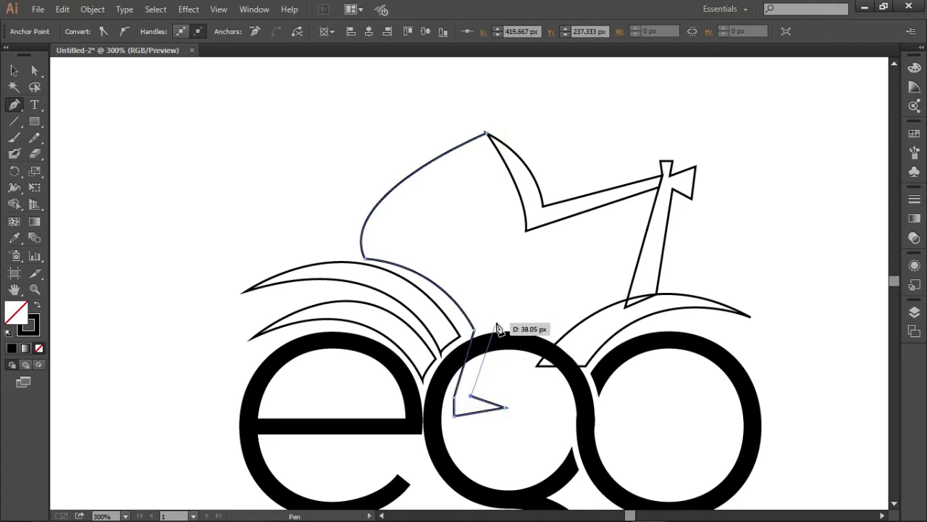
pyautogui.moveTo(429, 250)
pyautogui.mouseDown()
pyautogui.moveTo(373, 240)
pyautogui.moveTo(431, 248)
pyautogui.mouseUp()
pyautogui.moveTo(497, 146)
pyautogui.mouseDown()
pyautogui.moveTo(517, 112)
pyautogui.moveTo(508, 100)
pyautogui.moveTo(491, 138)
pyautogui.mouseUp()
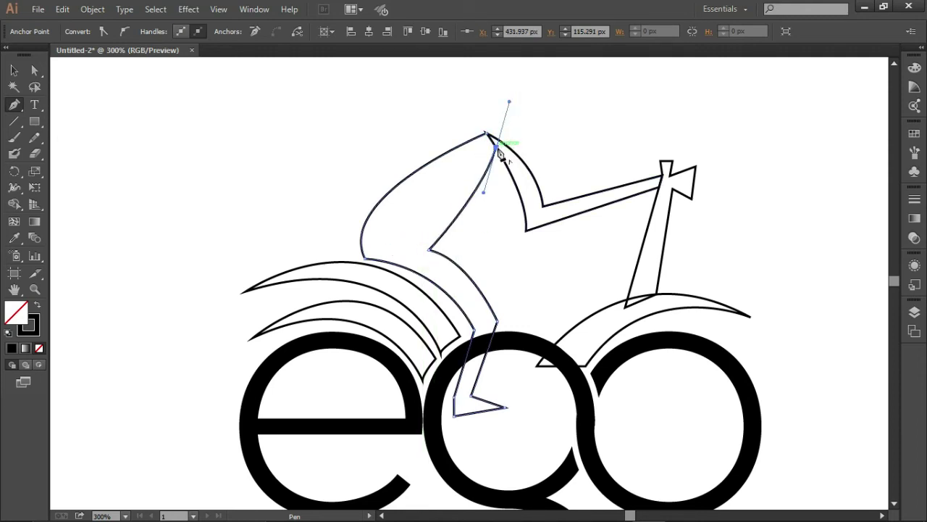
# Draw a closed teardrop backpack outline on the rider's back
pyautogui.click(14, 70)
pyautogui.hotkey('ctrl', 'shift', 'a')
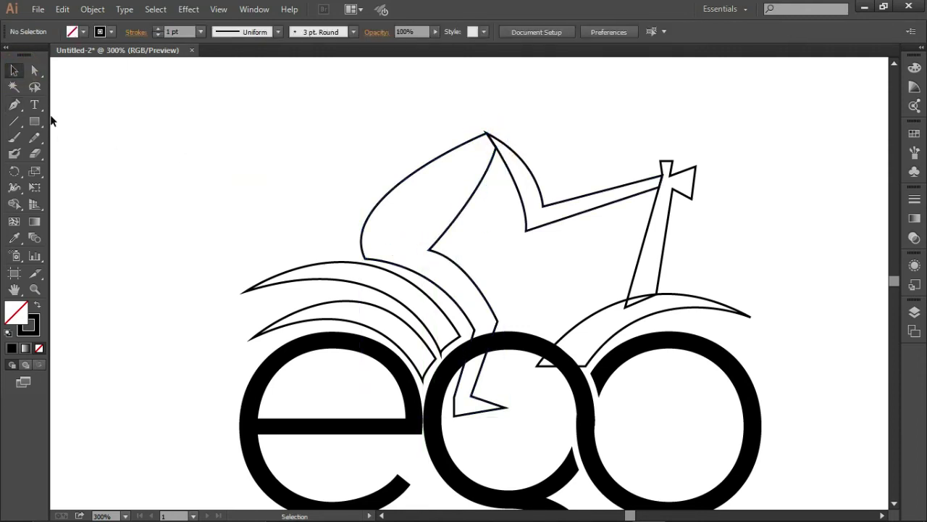
pyautogui.click(16, 106)
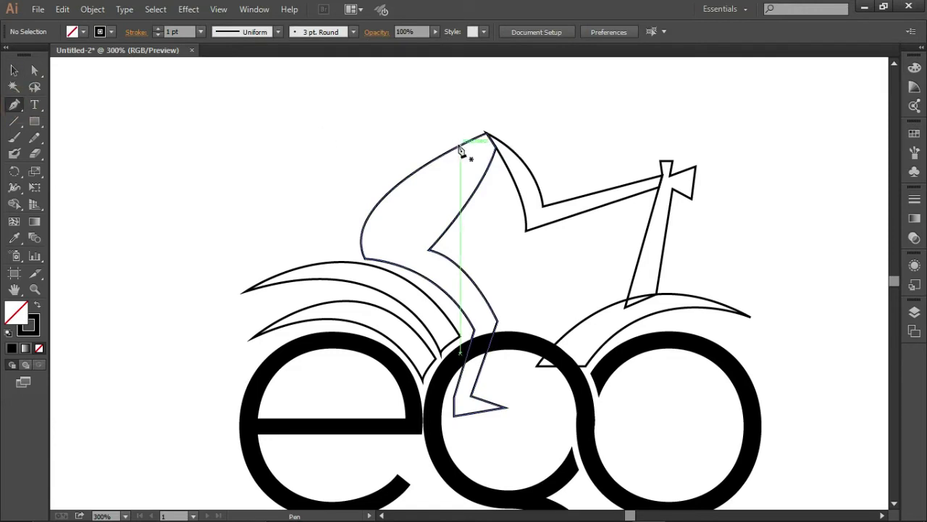
pyautogui.click(459, 145)
pyautogui.moveTo(300, 230)
pyautogui.mouseDown()
pyautogui.moveTo(289, 340)
pyautogui.moveTo(286, 332)
pyautogui.mouseUp()
pyautogui.moveTo(354, 233); pyautogui.dragTo(388, 193)
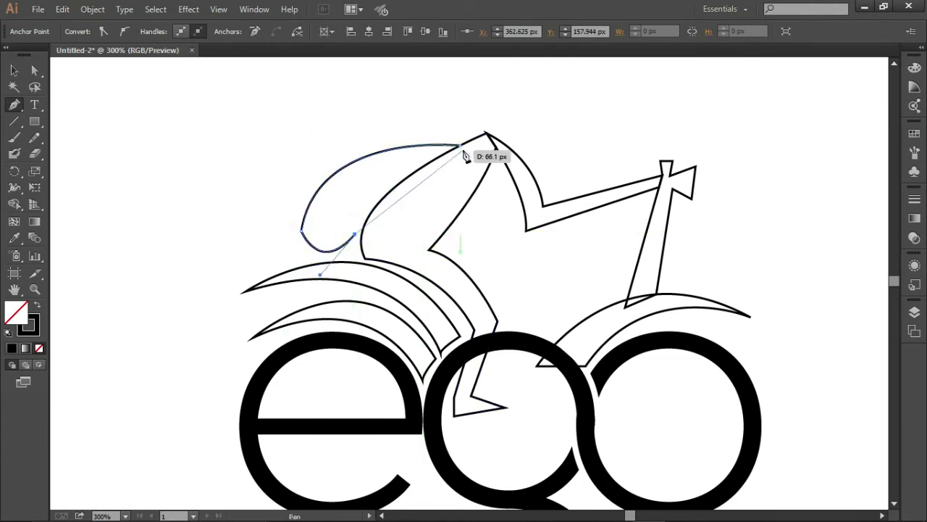
pyautogui.moveTo(459, 145); pyautogui.dragTo(533, 127)
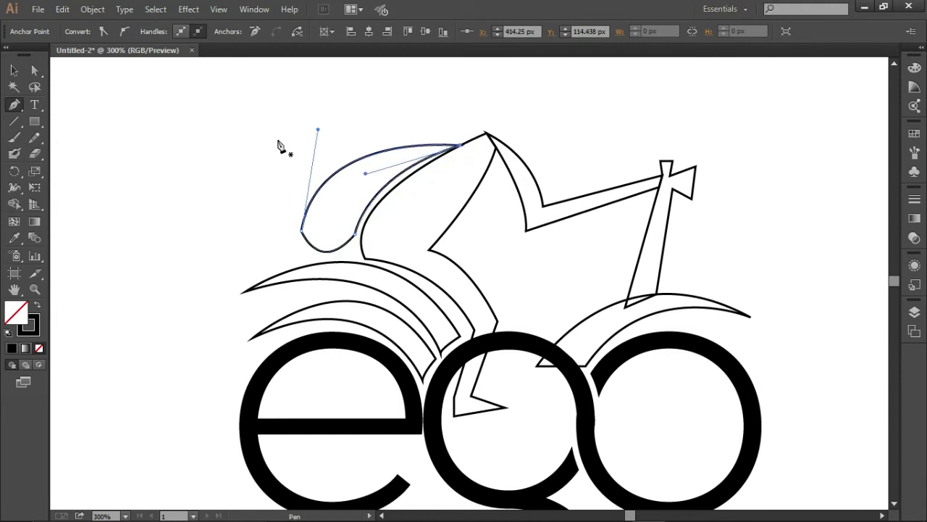
pyautogui.keyDown('ctrl'); pyautogui.click(112, 107); pyautogui.keyUp('ctrl')
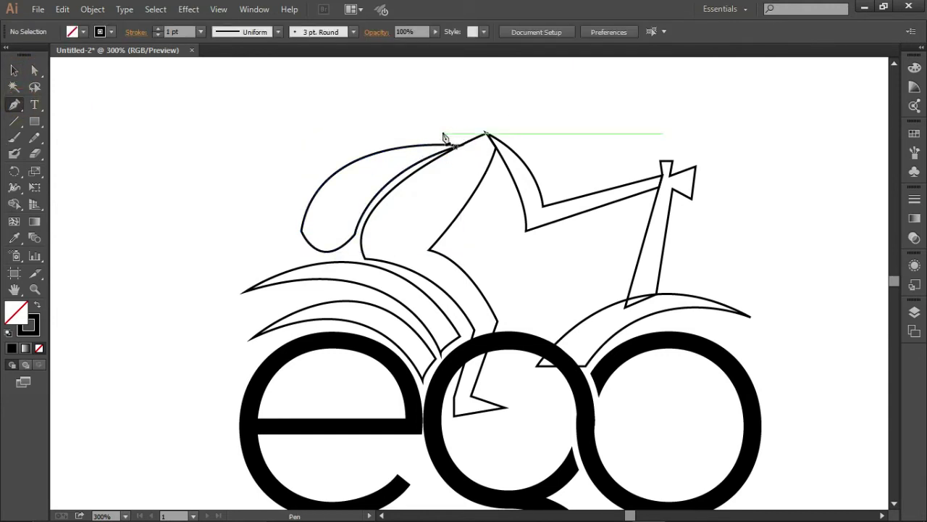
# Draw a small curled strap at the shoulder and select all rider paths
pyautogui.click(460, 145)
pyautogui.moveTo(436, 141); pyautogui.dragTo(416, 128)
pyautogui.keyDown('ctrl'); pyautogui.click(193, 119); pyautogui.keyUp('ctrl')
pyautogui.moveTo(269, 201); pyautogui.dragTo(771, 306)
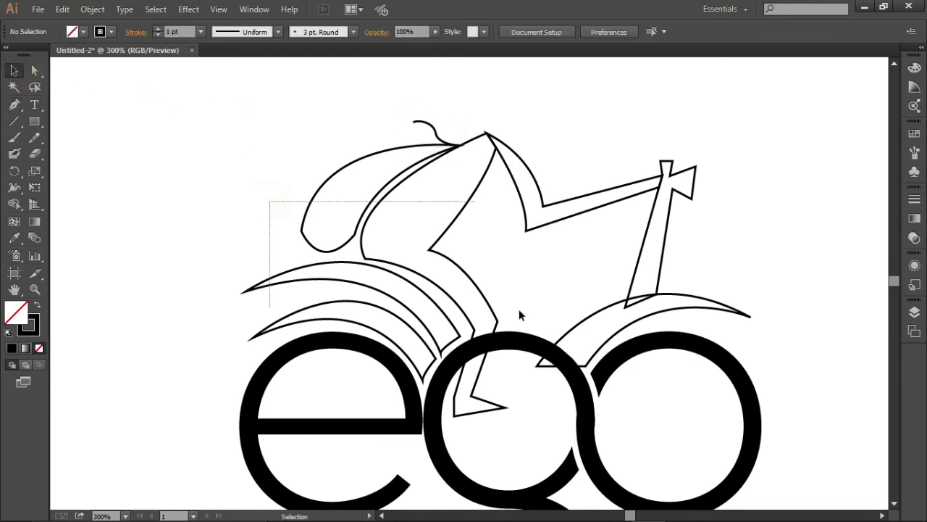
# Fill the rider shapes black and give the curl a 3 pt stroke with Width Profile 1
pyautogui.click(38, 306)
pyautogui.click(107, 250)
pyautogui.click(436, 135)
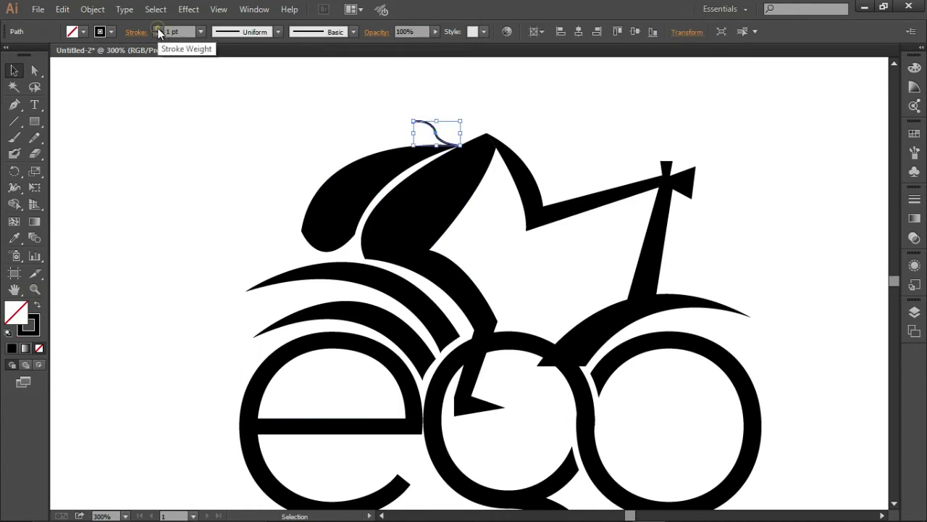
pyautogui.click(157, 29)
pyautogui.click(278, 32)
pyautogui.click(248, 86)
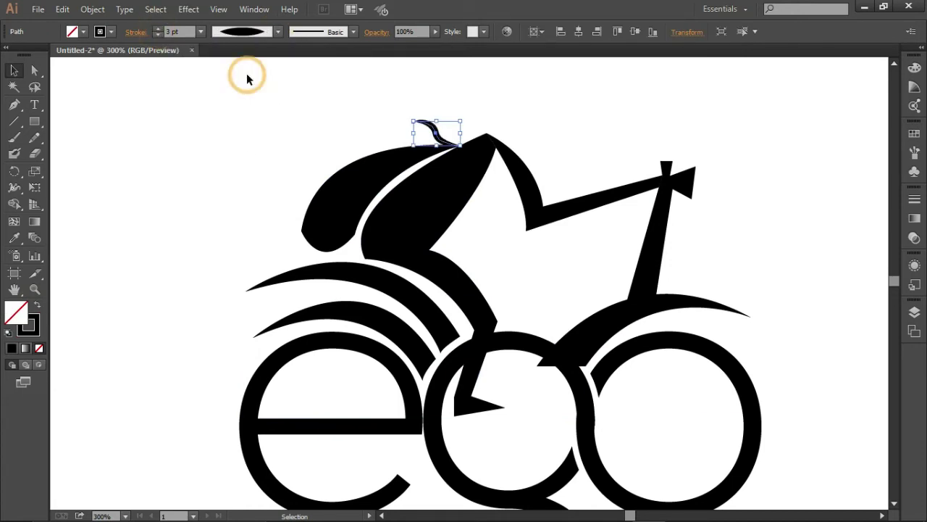
pyautogui.click(247, 152)
pyautogui.click(894, 65)
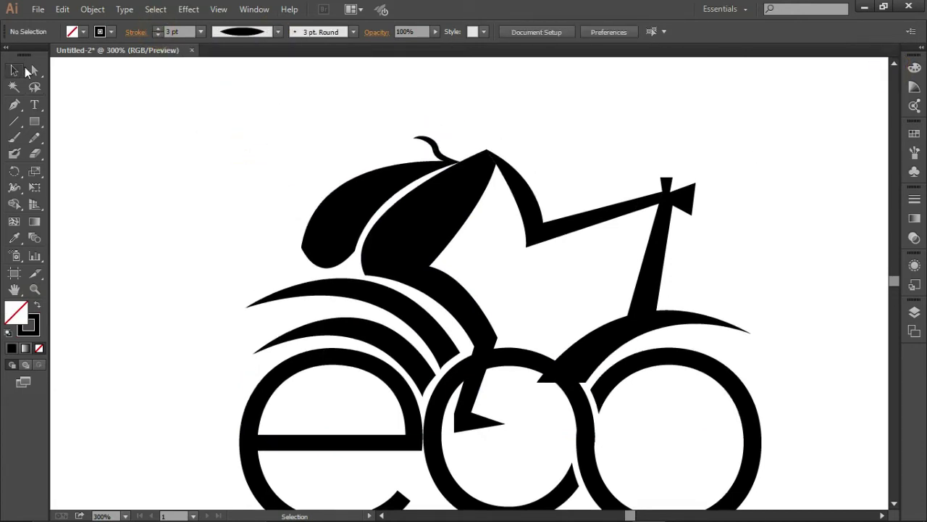
pyautogui.hotkey('ctrl', '-')
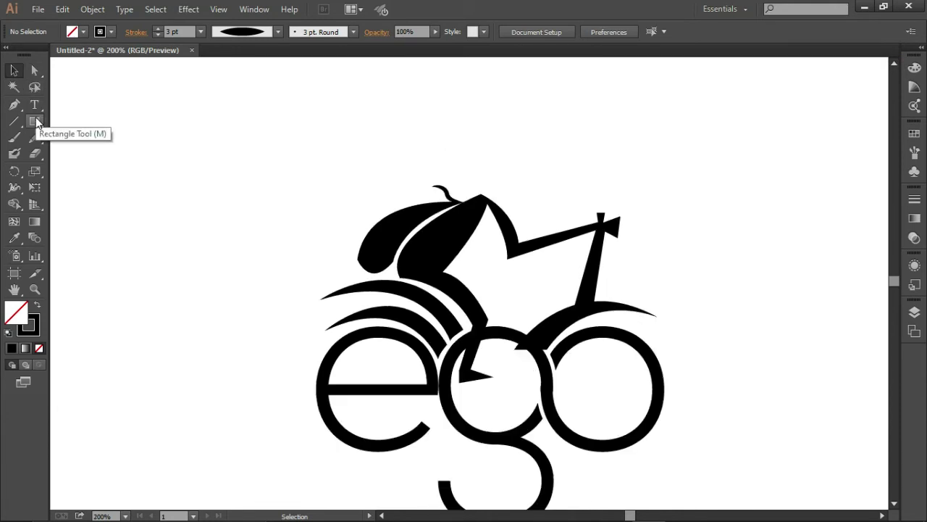
# Draw a black, outline-free oval head and a flat oval cap above the rider
pyautogui.moveTo(34, 121); pyautogui.dragTo(85, 163)
pyautogui.click(37, 305)
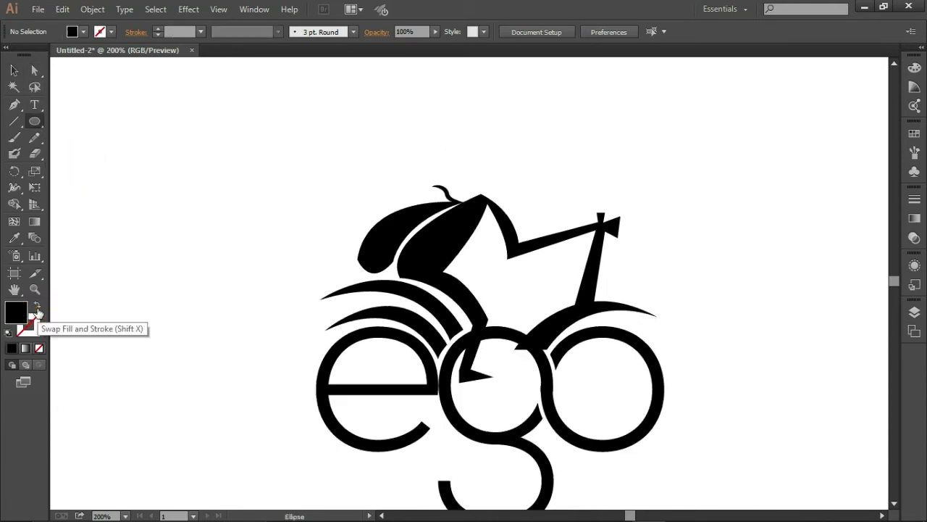
pyautogui.moveTo(495, 130); pyautogui.dragTo(513, 155)
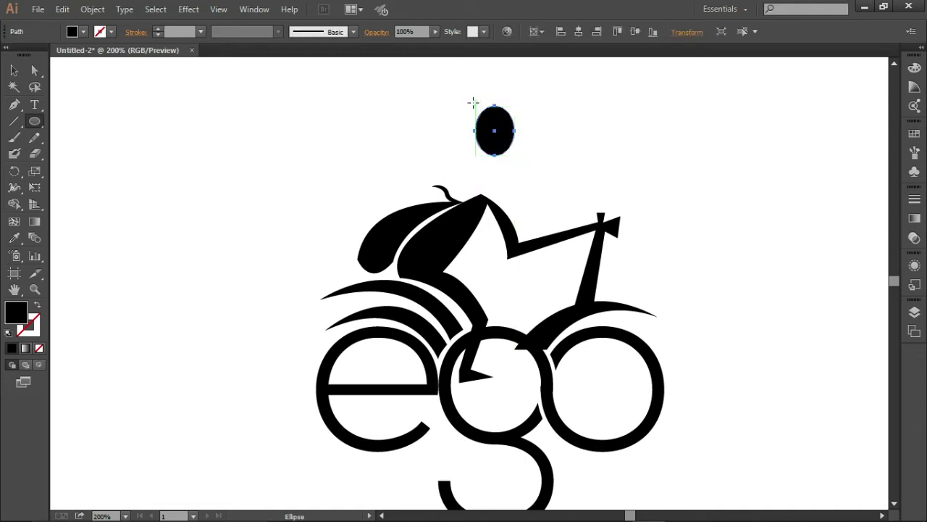
pyautogui.moveTo(470, 105); pyautogui.dragTo(524, 122)
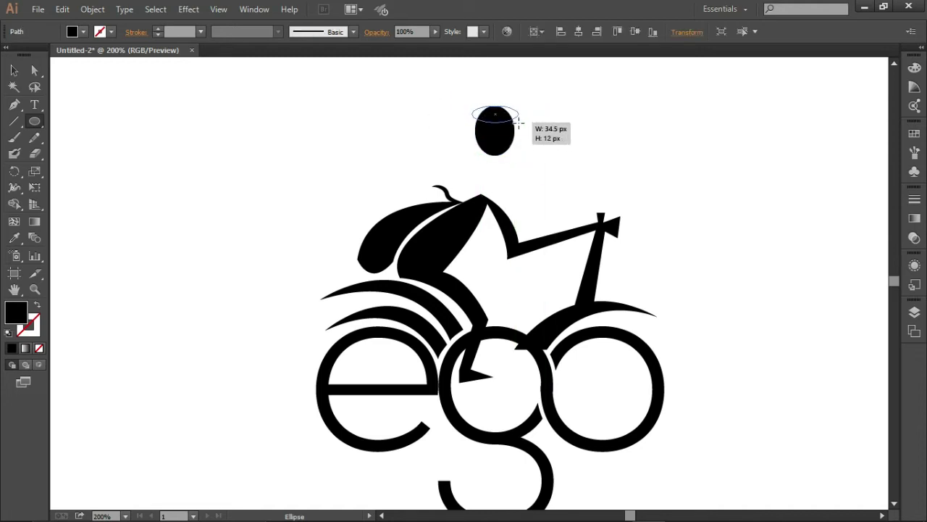
pyautogui.click(14, 71)
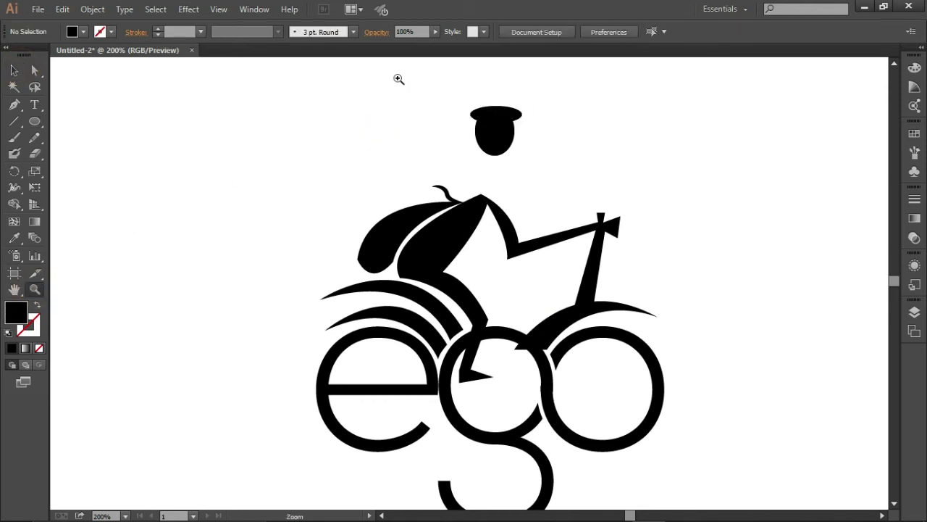
pyautogui.moveTo(398, 79); pyautogui.dragTo(646, 381)
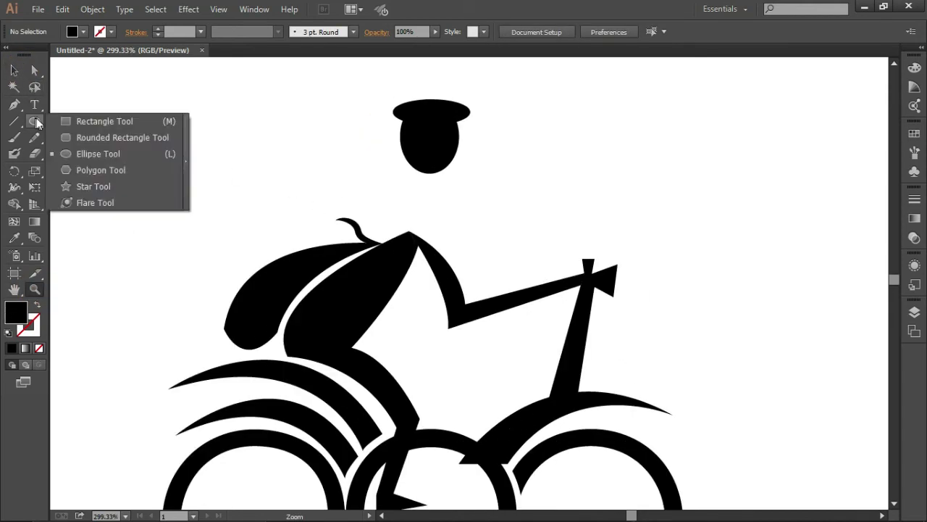
# Draw a small rectangular brim and nudge it against the front of the cap
pyautogui.moveTo(36, 124); pyautogui.dragTo(80, 121)
pyautogui.moveTo(460, 112); pyautogui.dragTo(482, 121)
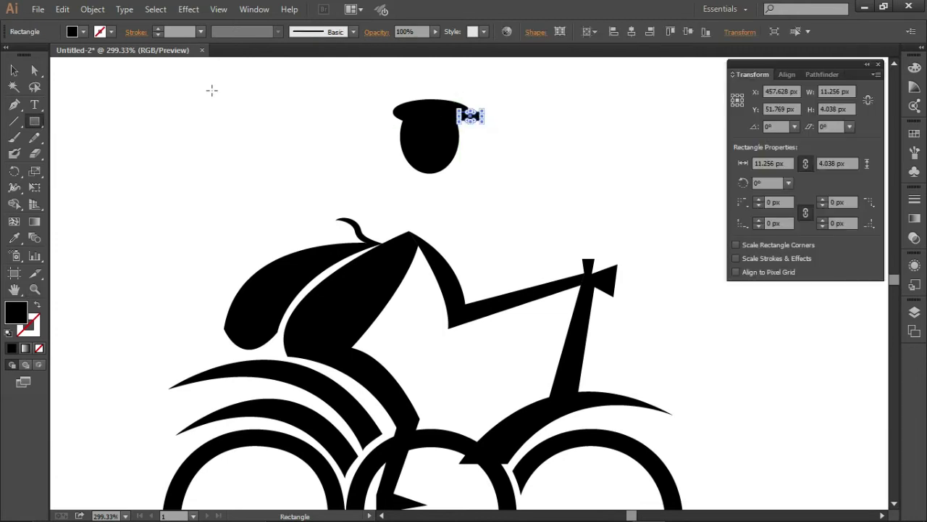
pyautogui.click(14, 71)
pyautogui.press('Escape')
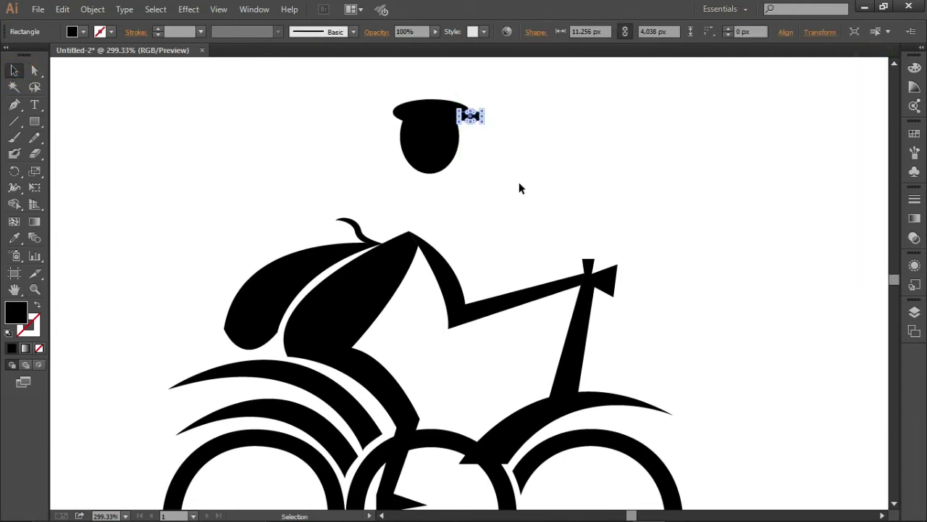
pyautogui.press('Left')
pyautogui.press('Left')
pyautogui.press('Left')
pyautogui.moveTo(470, 116)
pyautogui.mouseDown()
pyautogui.moveTo(484, 115)
pyautogui.moveTo(480, 123)
pyautogui.mouseUp()
pyautogui.click(490, 148)
# Place the brim at the cap's front, tilt the head slightly and select head and cap
pyautogui.click(489, 127)
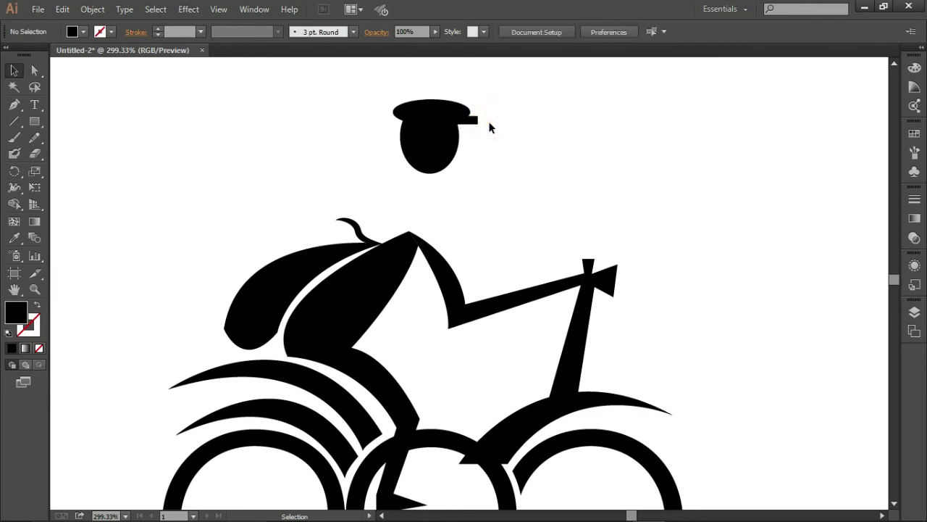
pyautogui.click(424, 155)
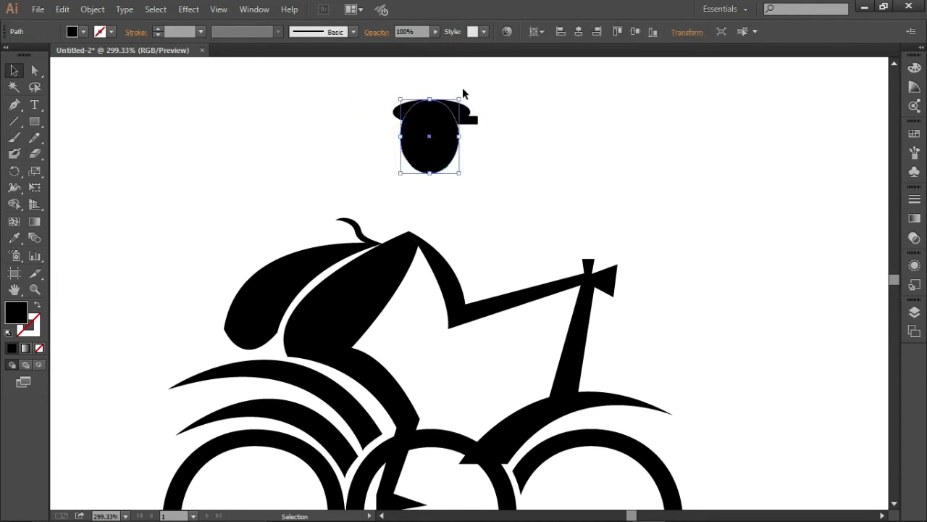
pyautogui.moveTo(464, 93); pyautogui.dragTo(460, 94)
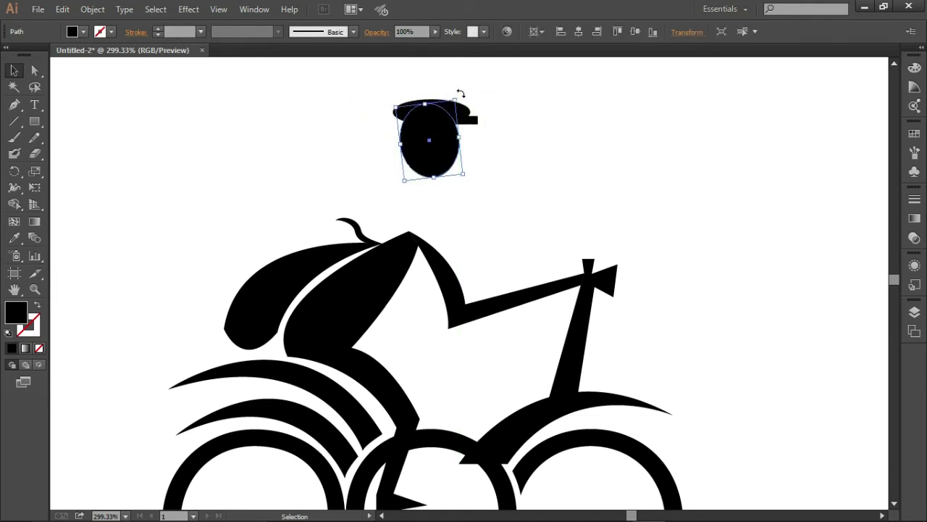
pyautogui.click(486, 118)
pyautogui.moveTo(385, 87); pyautogui.dragTo(533, 165)
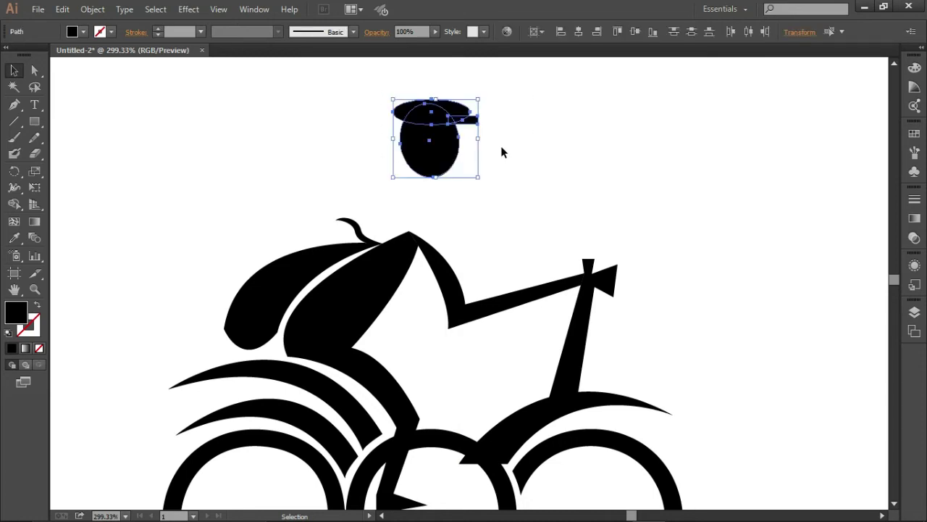
# Unite head and cap with Pathfinder and set the tilted shape onto the body
pyautogui.click(258, 14)
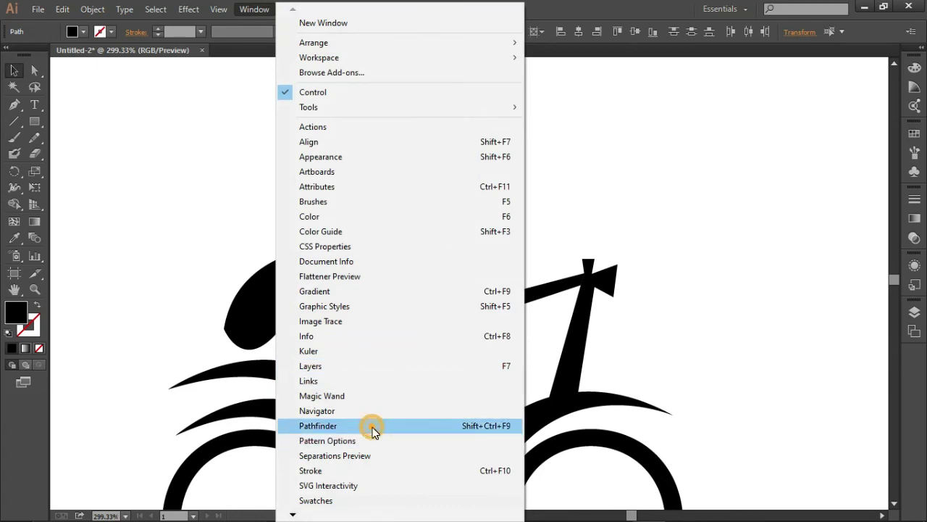
pyautogui.click(373, 426)
pyautogui.click(742, 108)
pyautogui.moveTo(422, 136); pyautogui.dragTo(421, 186)
pyautogui.moveTo(472, 145)
pyautogui.mouseDown()
pyautogui.moveTo(476, 157)
pyautogui.moveTo(474, 151)
pyautogui.mouseUp()
# Adjust the anchor on the rider's leg and the curve at the back bend
pyautogui.click(478, 154)
pyautogui.click(881, 65)
pyautogui.click(34, 70)
pyautogui.click(894, 503)
pyautogui.moveTo(391, 379)
pyautogui.mouseDown()
pyautogui.moveTo(419, 374)
pyautogui.moveTo(405, 378)
pyautogui.mouseUp()
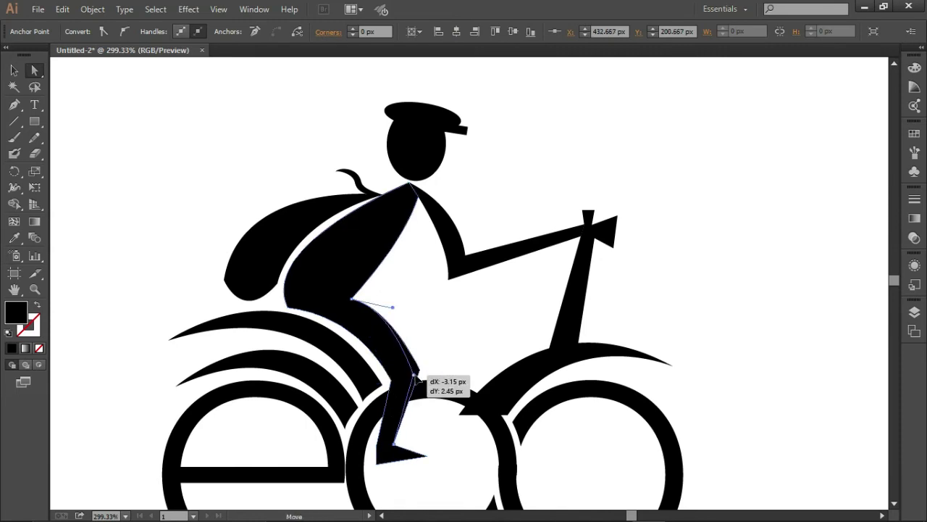
pyautogui.click(351, 299)
pyautogui.moveTo(394, 300); pyautogui.dragTo(397, 314)
# Reshape the foot into a point inside the o and fine-tune the shoulder anchor
pyautogui.moveTo(428, 455); pyautogui.dragTo(435, 457)
pyautogui.moveTo(377, 463); pyautogui.dragTo(393, 453)
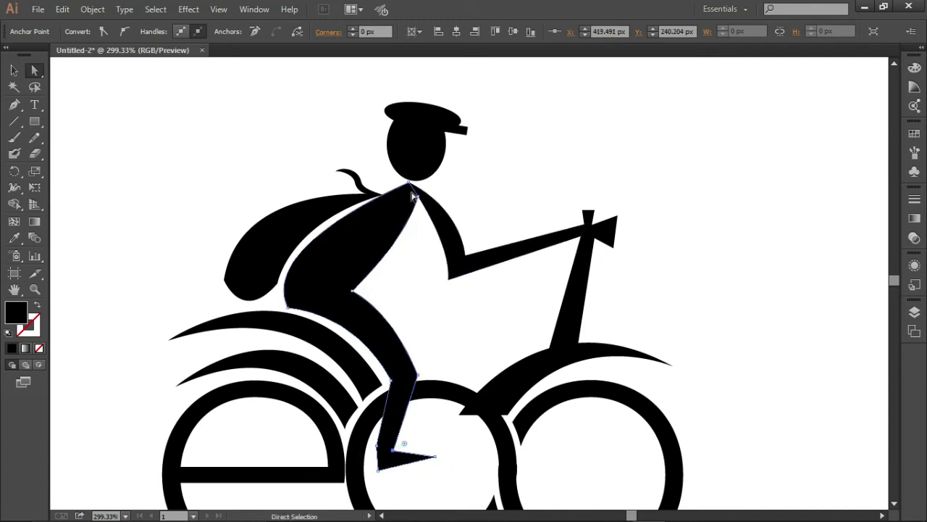
pyautogui.moveTo(422, 204); pyautogui.dragTo(424, 207)
pyautogui.click(497, 209)
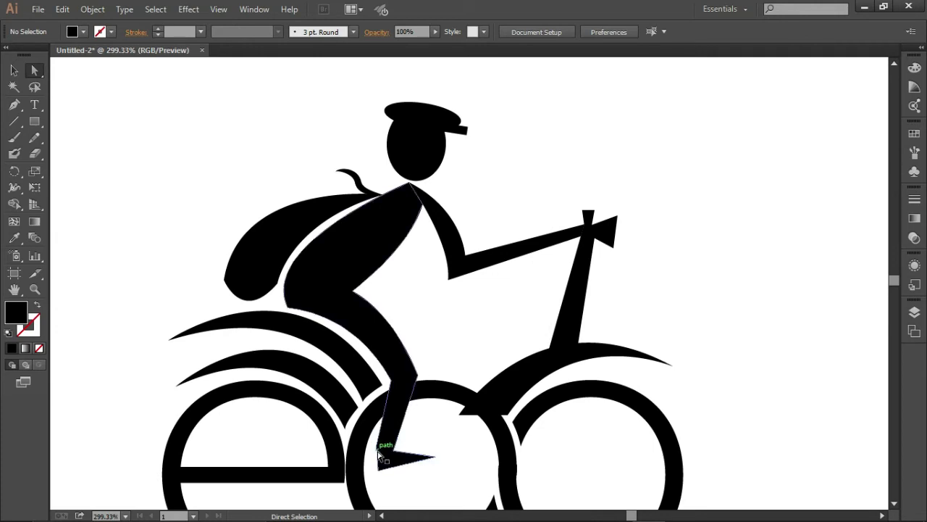
pyautogui.moveTo(382, 445); pyautogui.dragTo(388, 447)
pyautogui.click(391, 375)
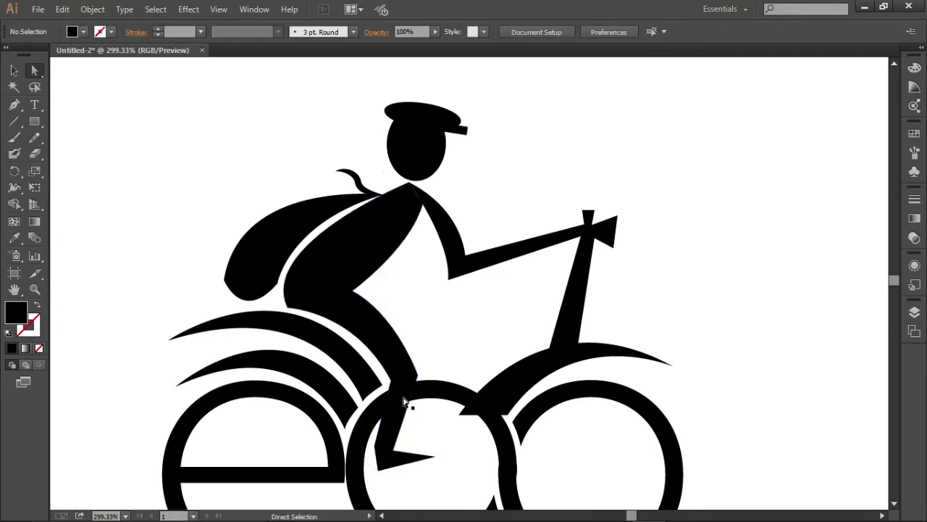
pyautogui.moveTo(423, 206); pyautogui.dragTo(420, 205)
pyautogui.click(468, 184)
pyautogui.click(16, 74)
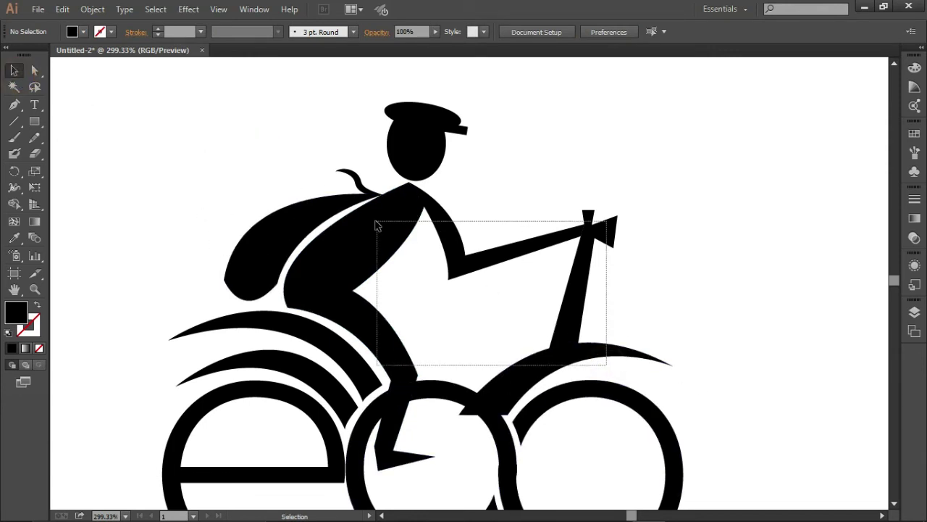
# Unite the rider and bike frame, then preview a 3 px Offset Path with Miter joins
pyautogui.click(376, 223)
pyautogui.click(254, 8)
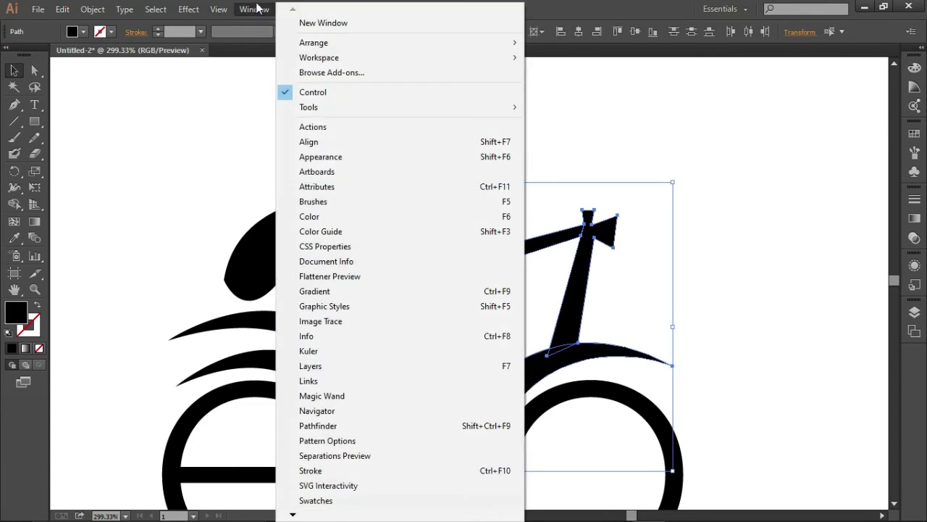
pyautogui.click(354, 430)
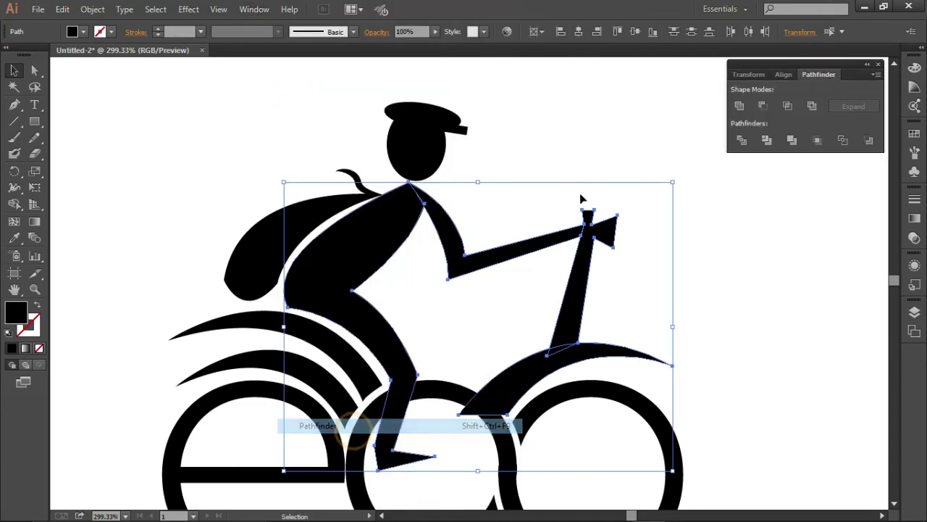
pyautogui.click(738, 107)
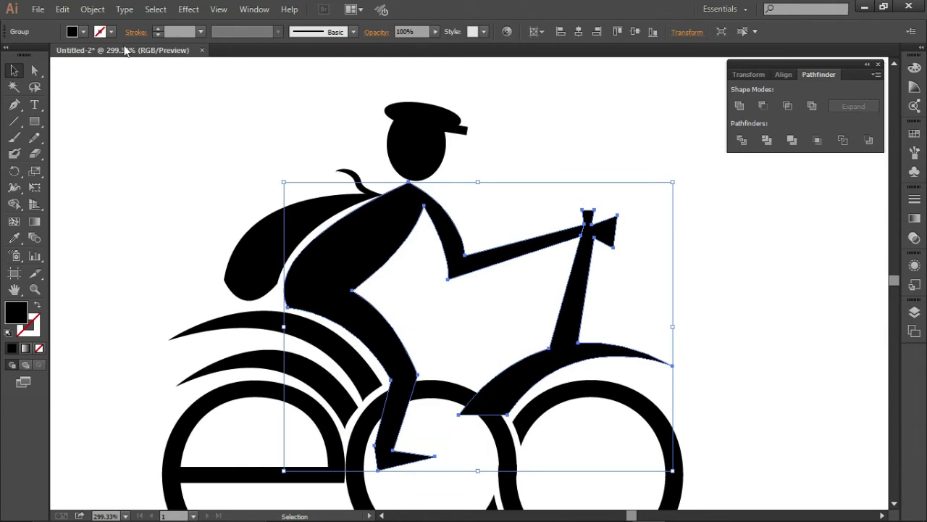
pyautogui.click(93, 9)
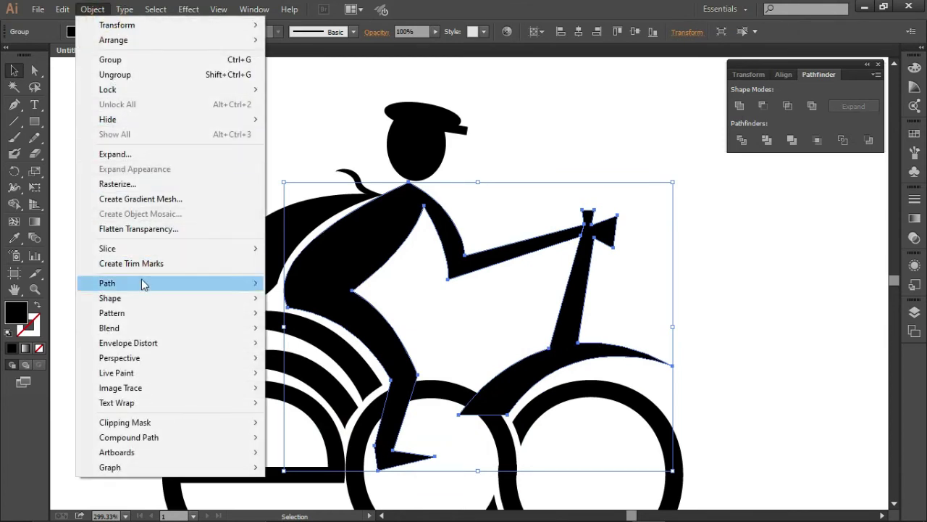
pyautogui.moveTo(107, 282)
pyautogui.click(309, 334)
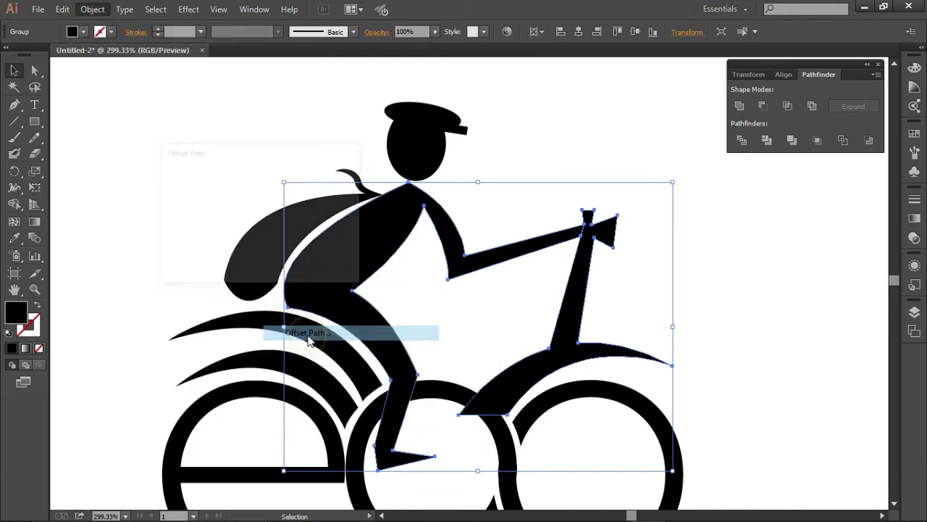
pyautogui.click(173, 256)
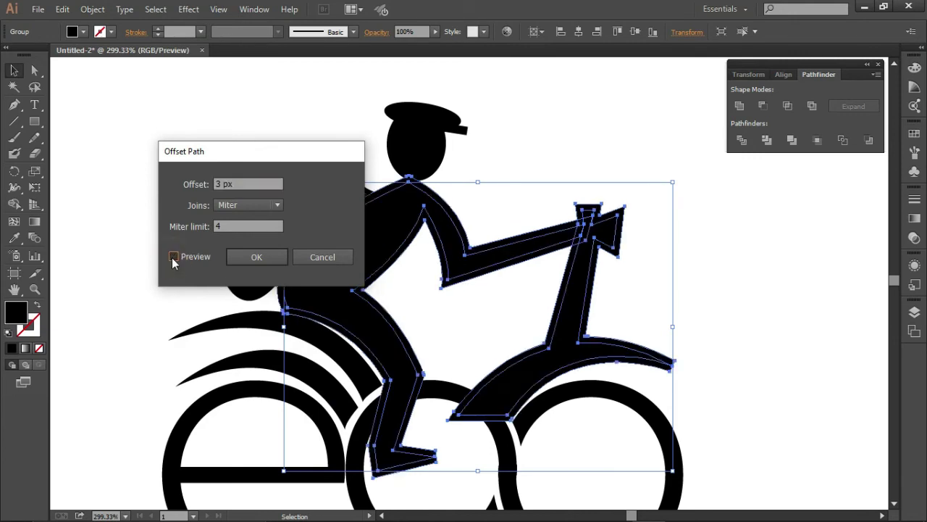
# Apply the 3 px offset and delete outline strips around bag, leg, arm and bike frame
pyautogui.click(248, 257)
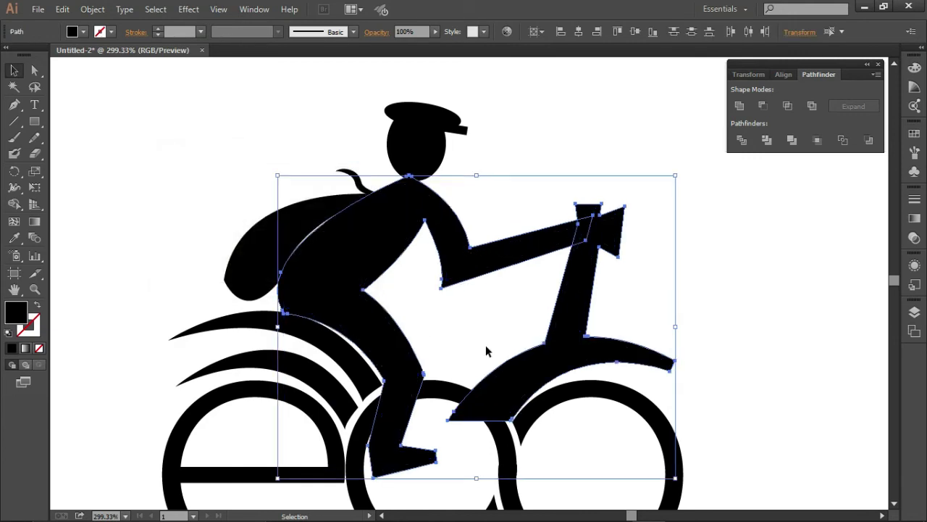
pyautogui.hotkey('ctrl', 'a')
pyautogui.hotkey('shift', 'm')
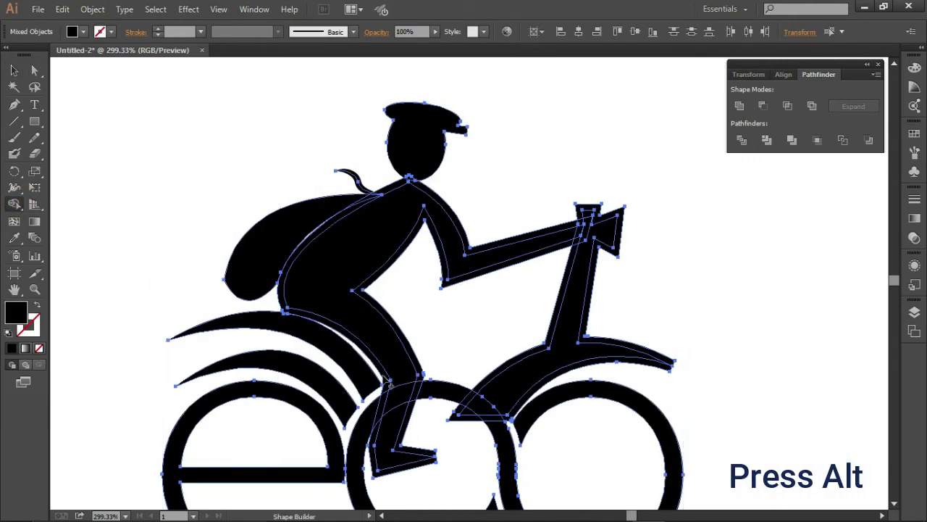
pyautogui.keyDown('alt'); pyautogui.click(379, 416); pyautogui.keyUp('alt')
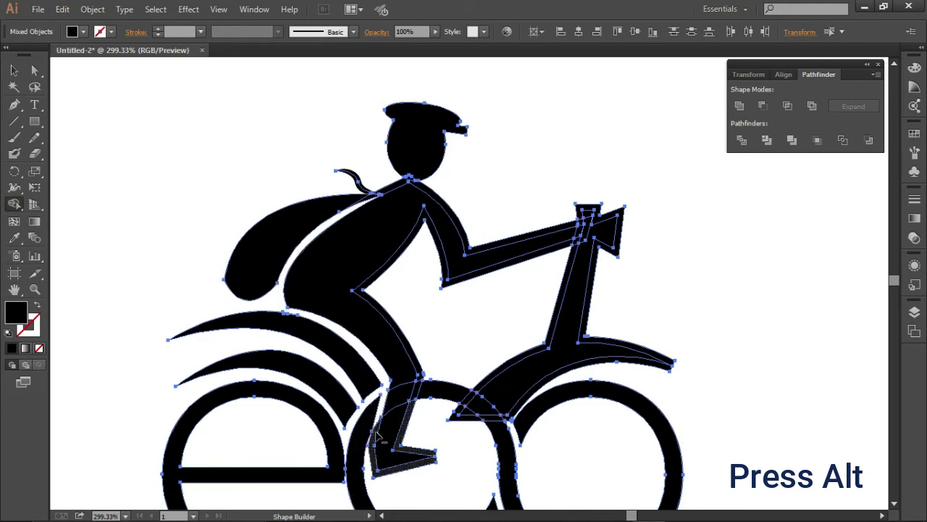
pyautogui.keyDown('alt'); pyautogui.click(416, 409); pyautogui.keyUp('alt')
pyautogui.keyDown('alt'); pyautogui.click(473, 393); pyautogui.keyUp('alt')
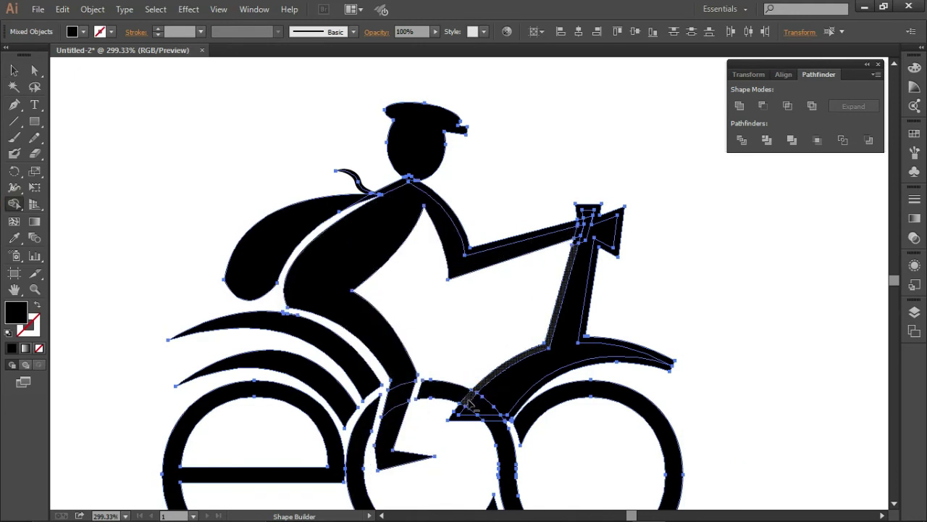
pyautogui.keyDown('alt'); pyautogui.click(620, 236); pyautogui.keyUp('alt')
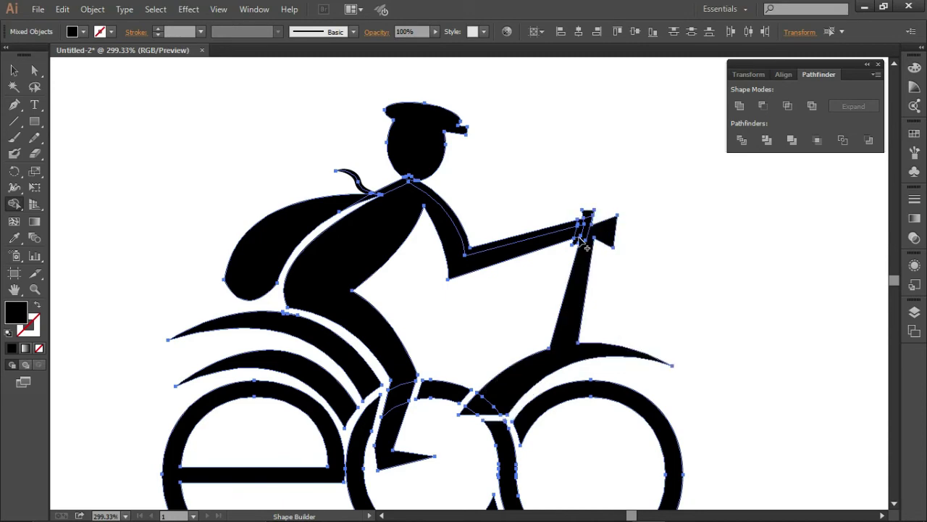
# Remove the remaining arm, neck and handlebar slivers and merge the leg and fork pieces
pyautogui.keyDown('alt'); pyautogui.click(525, 239); pyautogui.keyUp('alt')
pyautogui.keyDown('alt'); pyautogui.click(369, 198); pyautogui.keyUp('alt')
pyautogui.keyDown('alt'); pyautogui.click(581, 224); pyautogui.keyUp('alt')
pyautogui.moveTo(471, 412); pyautogui.dragTo(384, 457)
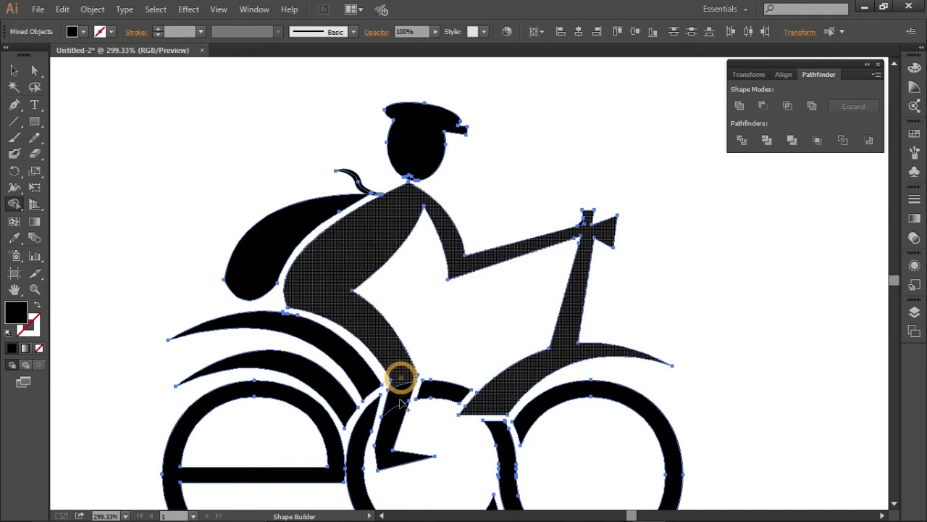
pyautogui.scroll(2, 584, 226)
pyautogui.scroll(1, 580, 215)
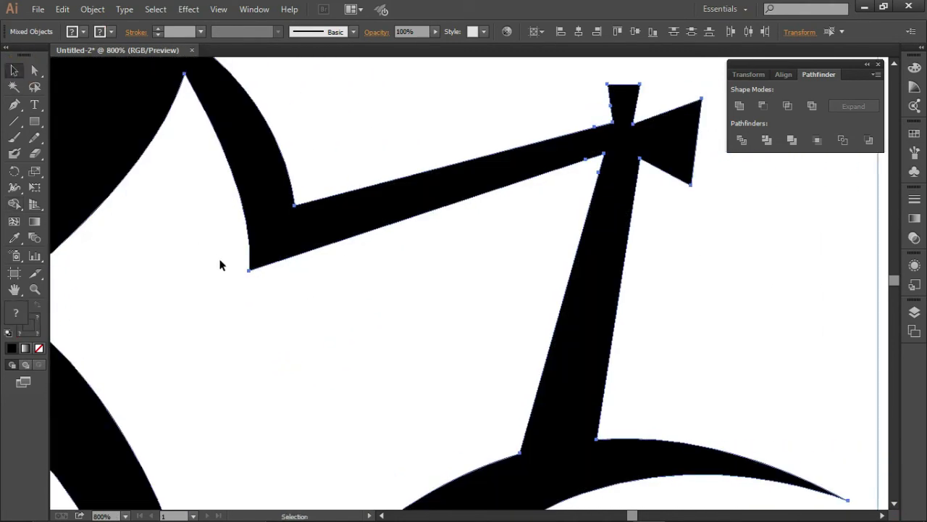
pyautogui.press('v')
pyautogui.click(221, 265)
pyautogui.hotkey('ctrl', '-')
pyautogui.hotkey('ctrl', '-')
pyautogui.hotkey('ctrl', '-')
pyautogui.hotkey('ctrl', '-')
pyautogui.click(358, 226)
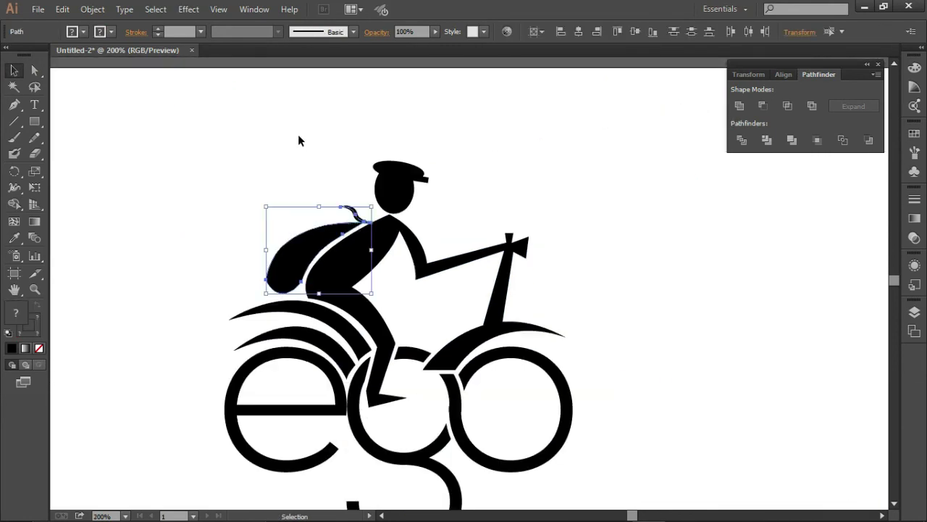
# Expand the bag's appearance and add a DELIVERY text line right of the logo
pyautogui.click(155, 170)
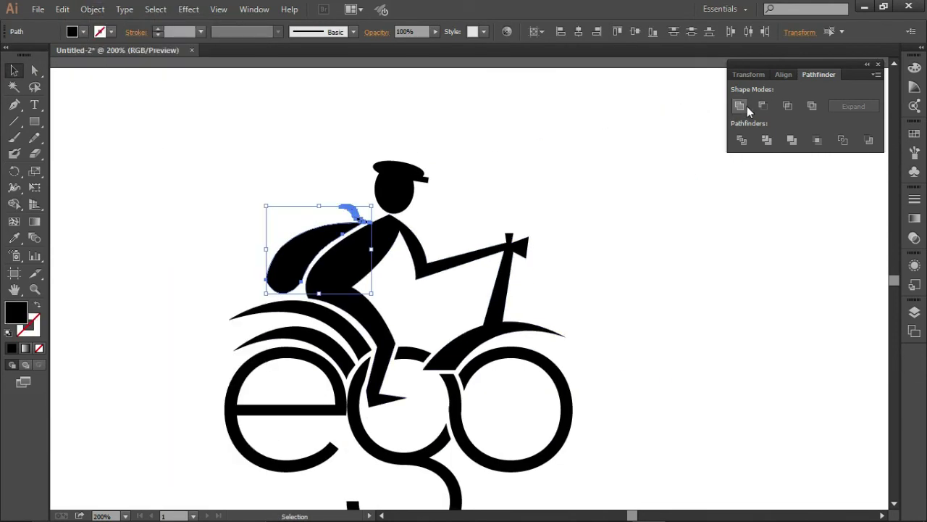
pyautogui.click(33, 108)
pyautogui.click(616, 193)
pyautogui.write('delivery')
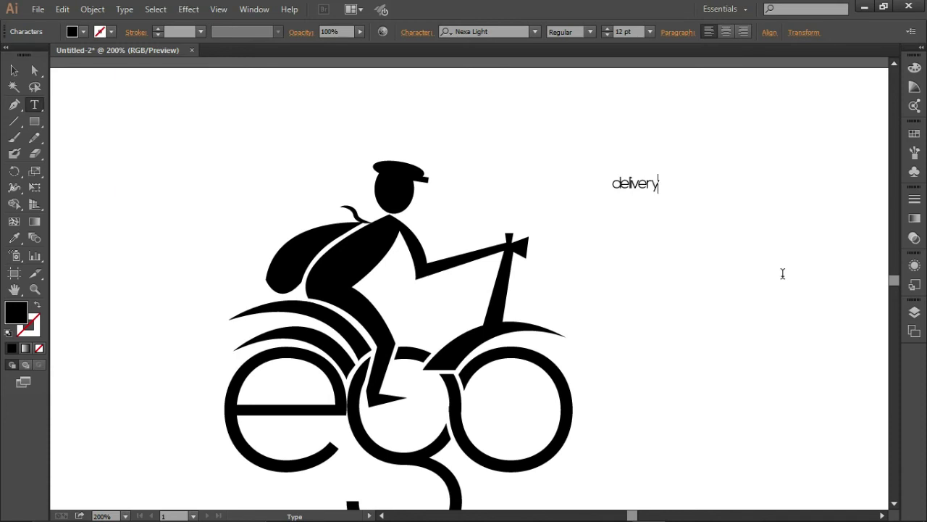
pyautogui.click(12, 73)
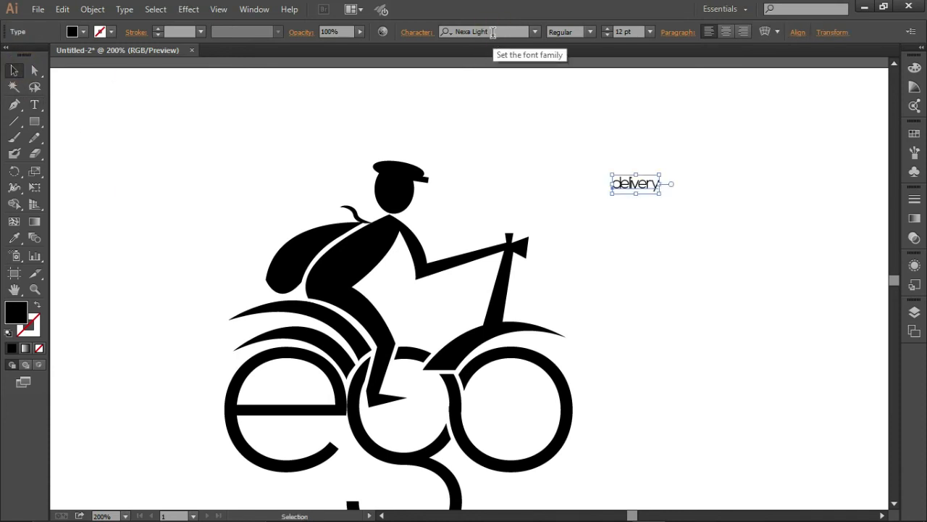
# Set DELIVERY in the Geometos font with tracking 100
pyautogui.doubleClick(491, 32)
pyautogui.press('BackSpace')
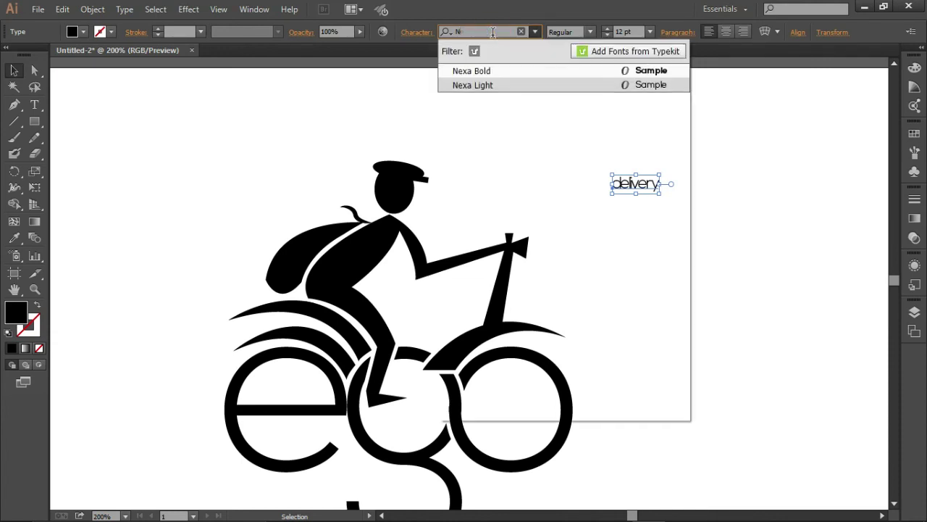
pyautogui.press('BackSpace')
pyautogui.write('geo')
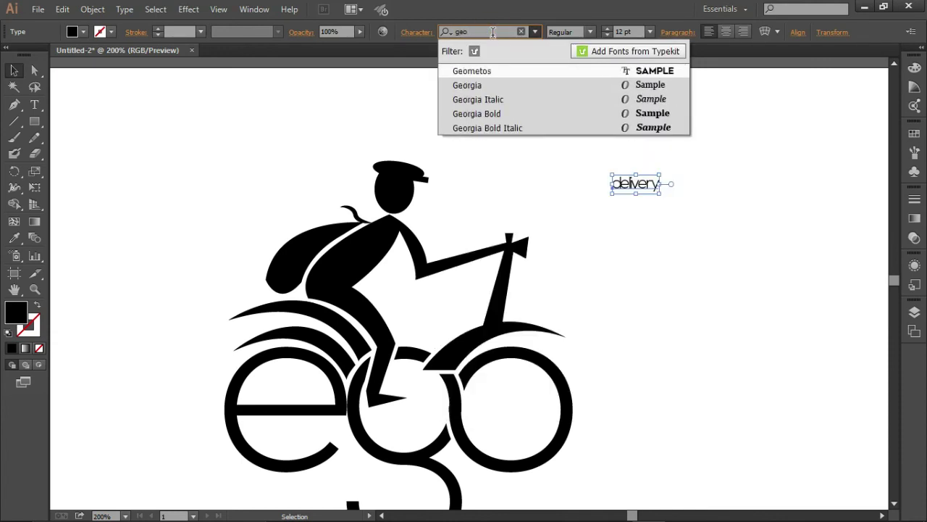
pyautogui.press('Return')
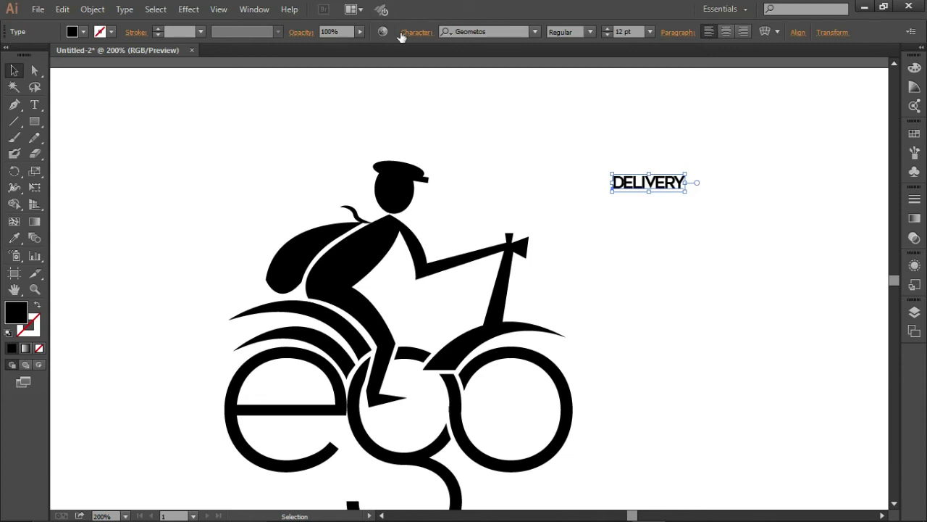
pyautogui.click(403, 33)
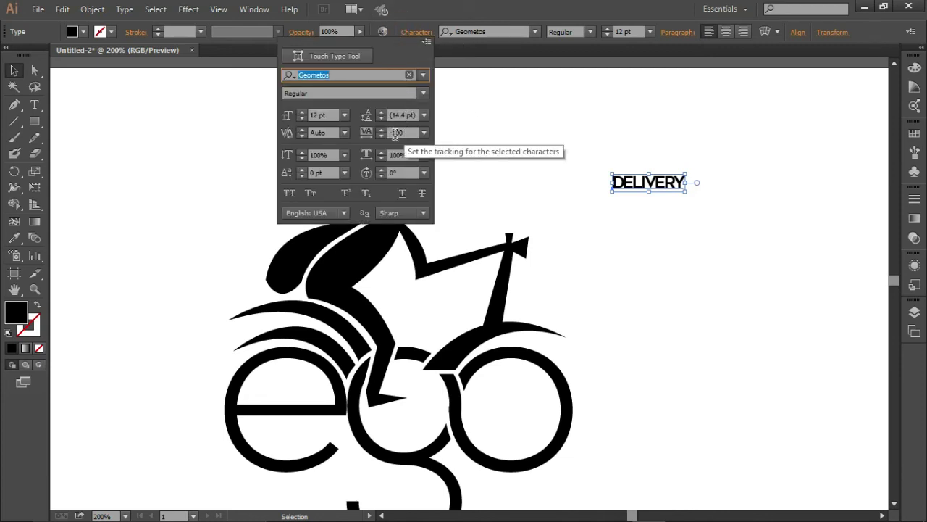
pyautogui.click(395, 135)
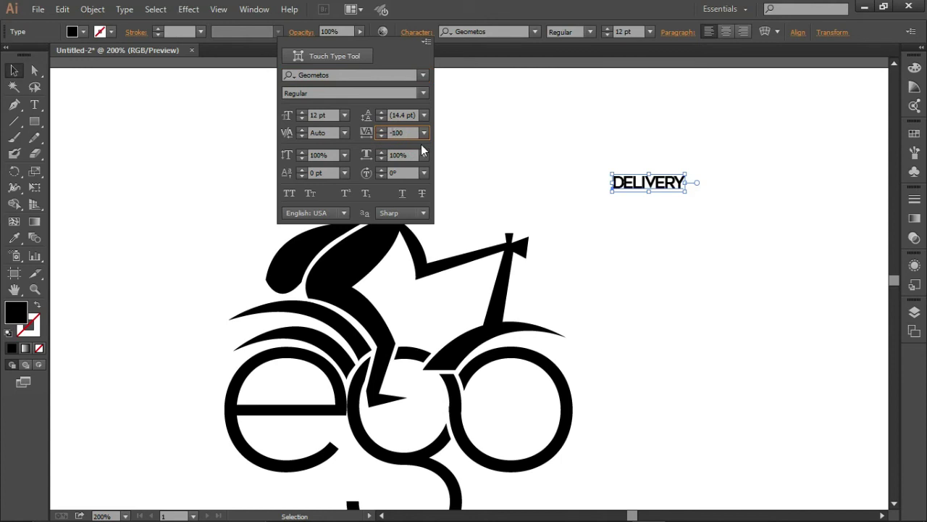
pyautogui.write('100')
pyautogui.press('Return')
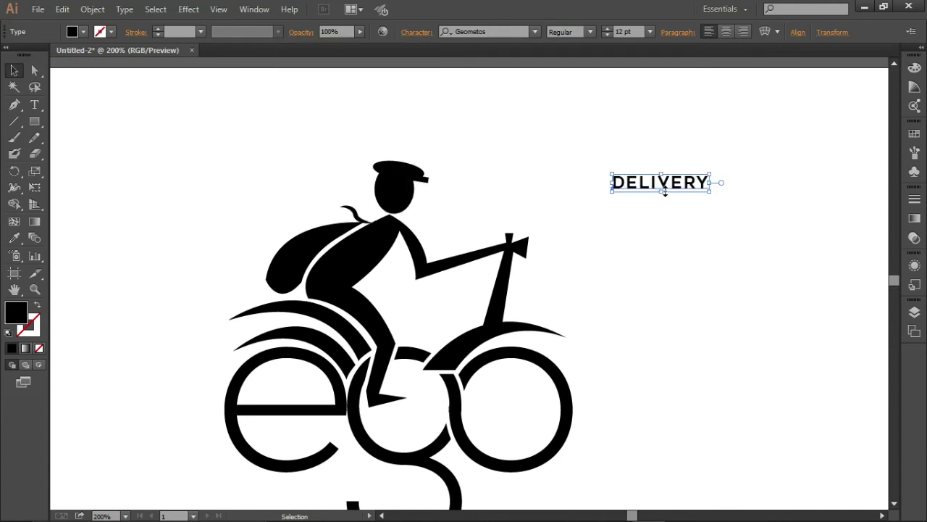
# Place DELIVERY below the e, scale it to about 20.87 pt, and nudge it against the g
pyautogui.moveTo(667, 189); pyautogui.dragTo(389, 435)
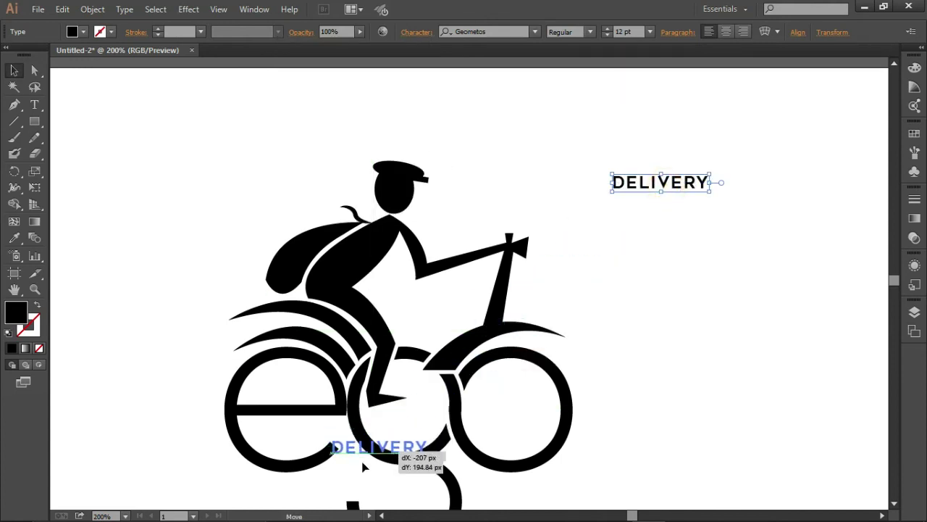
pyautogui.moveTo(356, 462); pyautogui.dragTo(278, 485)
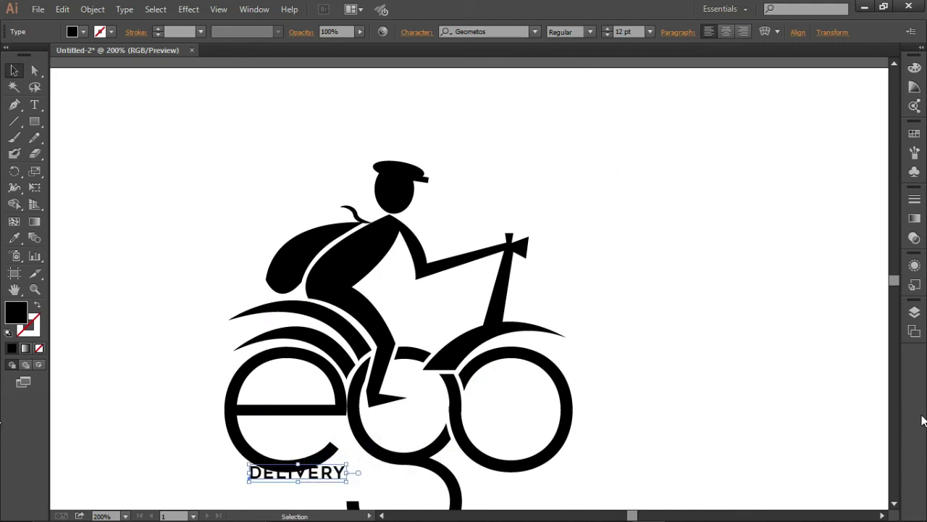
pyautogui.click(895, 505)
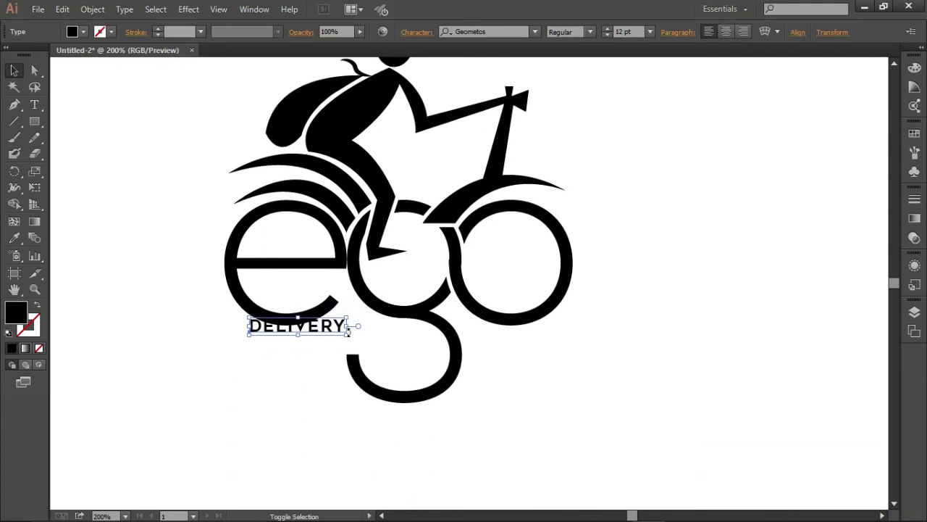
pyautogui.moveTo(346, 337)
pyautogui.mouseDown()
pyautogui.moveTo(379, 356)
pyautogui.moveTo(347, 347)
pyautogui.mouseUp()
pyautogui.press('Right')
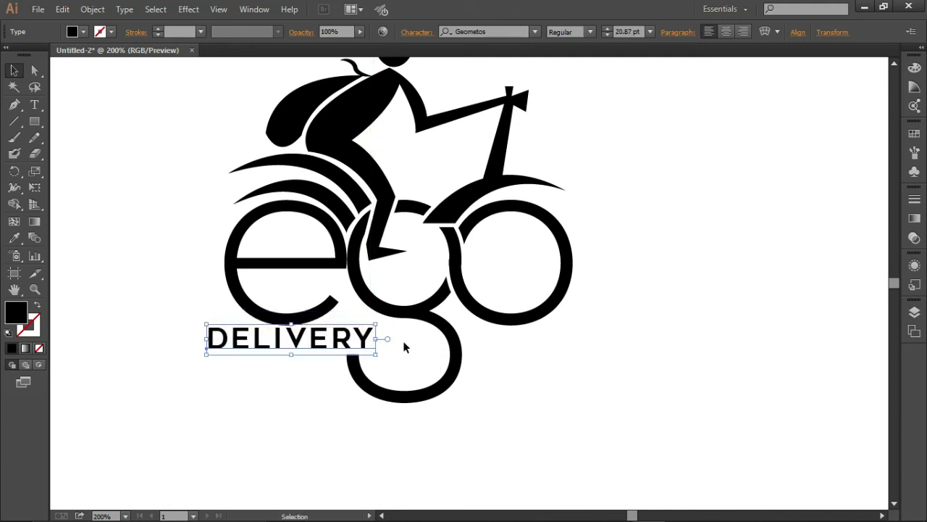
pyautogui.press('Right')
pyautogui.press('Right')
pyautogui.press('Right')
pyautogui.press('Right')
pyautogui.press('Right')
pyautogui.press('Right')
pyautogui.press('Right')
pyautogui.press('Right')
pyautogui.press('Right')
pyautogui.press('Right')
pyautogui.press('Left')
pyautogui.press('Left')
pyautogui.press('Right')
pyautogui.press('Right')
pyautogui.press('Right')
pyautogui.press('Right')
pyautogui.press('Down')
pyautogui.press('Down')
pyautogui.click(588, 394)
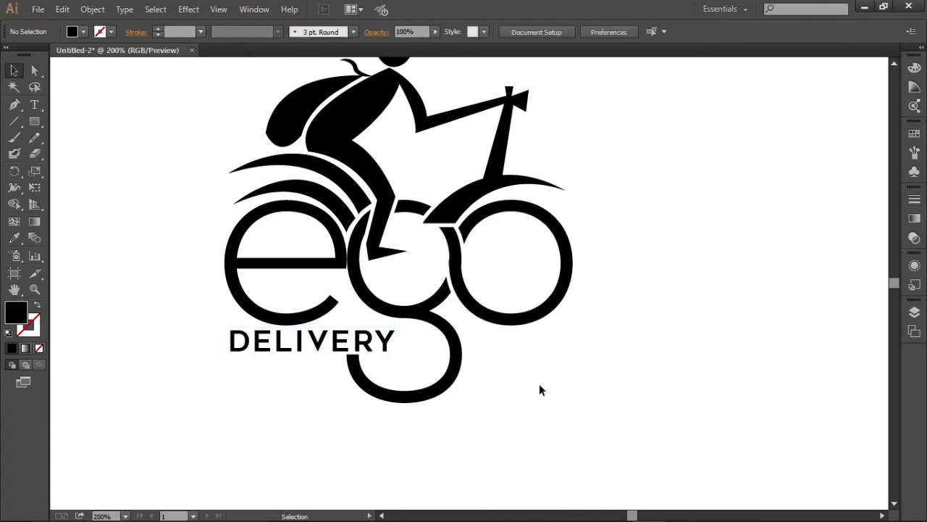
# Convert the DELIVERY text to outlines and fill it orange
pyautogui.click(334, 334)
pyautogui.rightClick(334, 334)
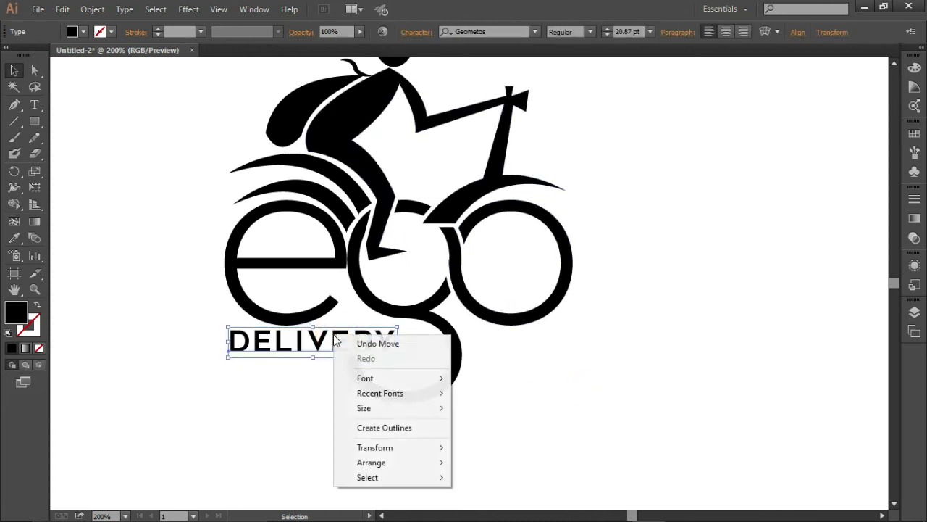
pyautogui.click(393, 429)
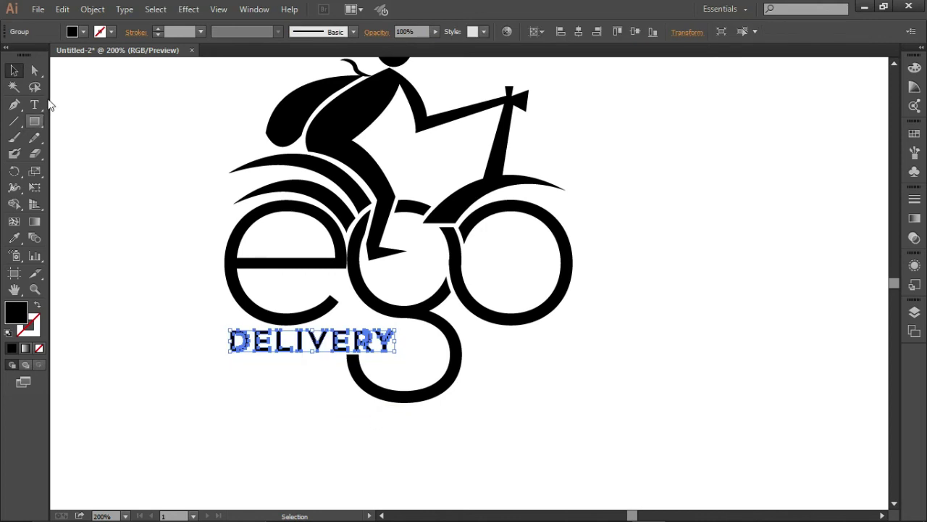
pyautogui.click(84, 35)
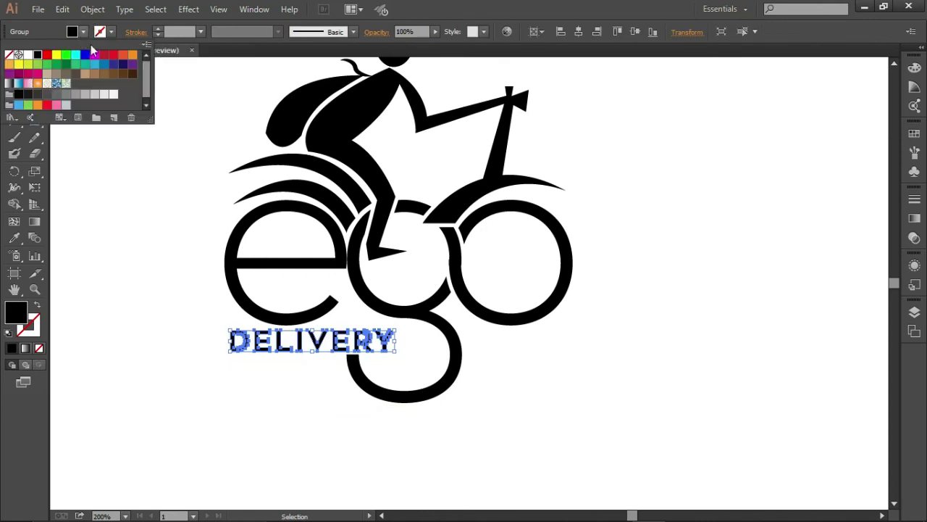
pyautogui.click(133, 57)
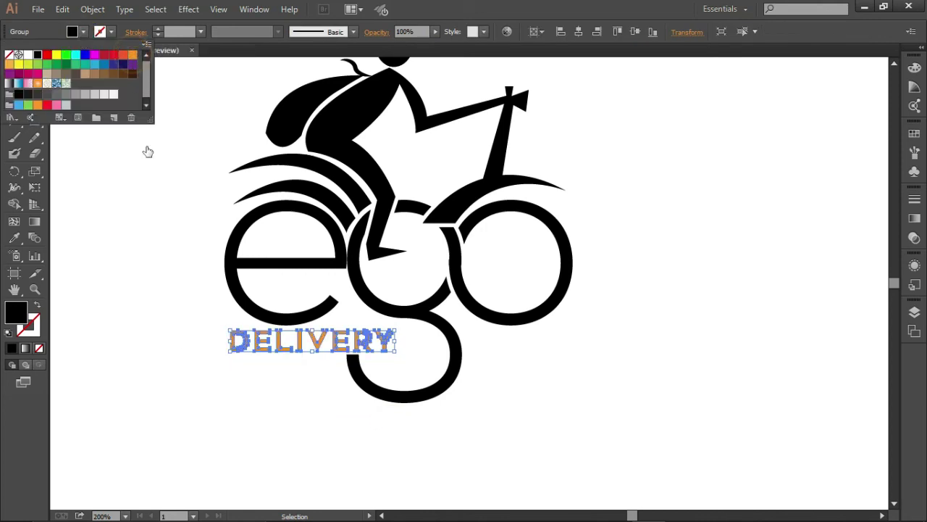
pyautogui.click(192, 172)
# Fill the e, g and o letters light blue
pyautogui.moveTo(174, 272); pyautogui.dragTo(585, 301)
pyautogui.click(13, 239)
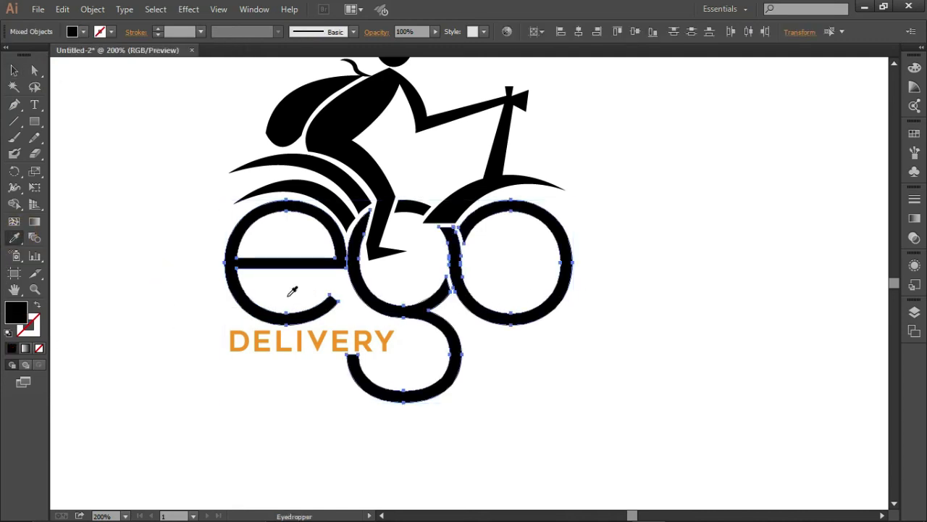
pyautogui.click(83, 32)
pyautogui.click(94, 66)
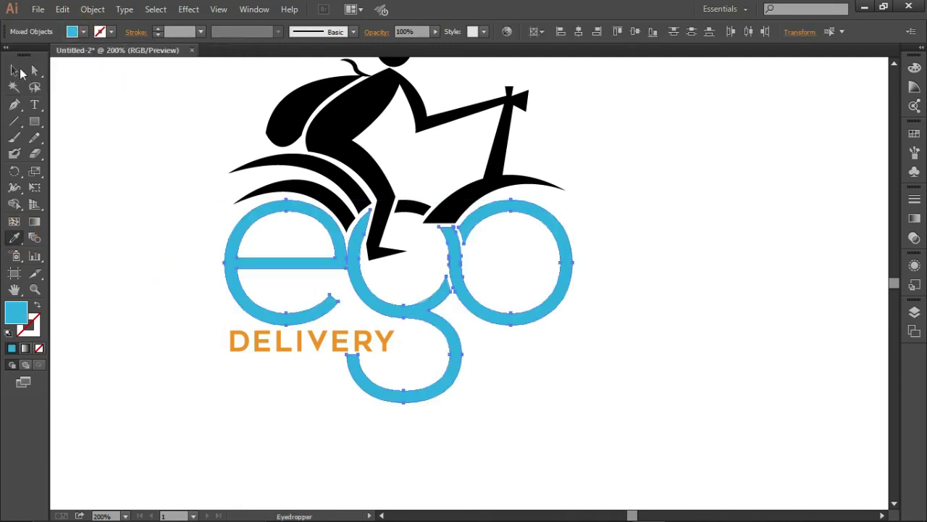
pyautogui.click(13, 70)
pyautogui.click(203, 102)
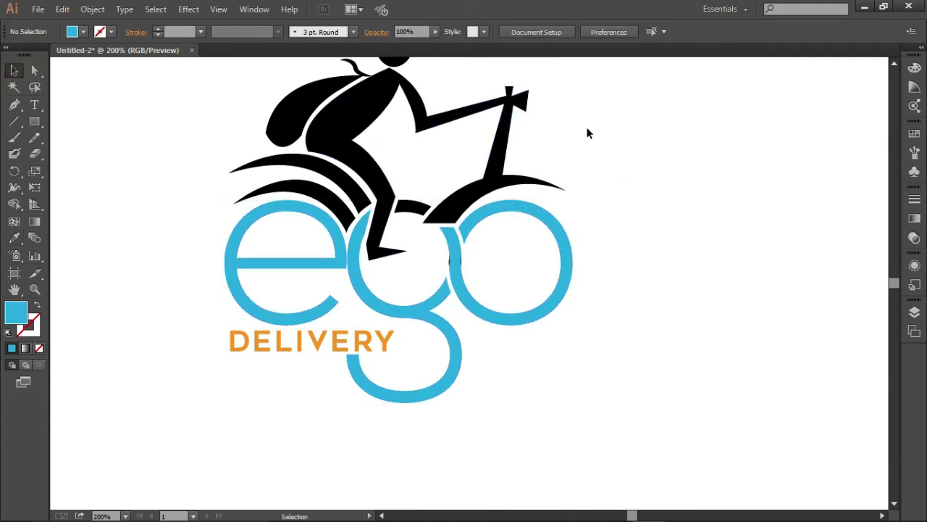
# Eyedrop DELIVERY's orange onto the cyclist and the letters' blue onto the front arc
pyautogui.moveTo(602, 171); pyautogui.dragTo(249, 114)
pyautogui.scroll(3, 144, 218)
pyautogui.press('i')
pyautogui.click(306, 428)
pyautogui.click(15, 70)
pyautogui.click(267, 257)
pyautogui.click(14, 238)
pyautogui.click(305, 360)
pyautogui.click(15, 70)
# Colour the remaining black arc orange and the small pedal piece blue
pyautogui.click(270, 291)
pyautogui.click(15, 238)
pyautogui.click(290, 217)
pyautogui.click(15, 70)
pyautogui.click(415, 306)
pyautogui.click(15, 239)
pyautogui.click(459, 337)
pyautogui.click(14, 70)
# Colour the cyclist's cap orange
pyautogui.click(401, 138)
pyautogui.click(15, 239)
pyautogui.click(289, 217)
pyautogui.click(14, 69)
pyautogui.click(480, 239)
pyautogui.hotkey('ctrl', '-')
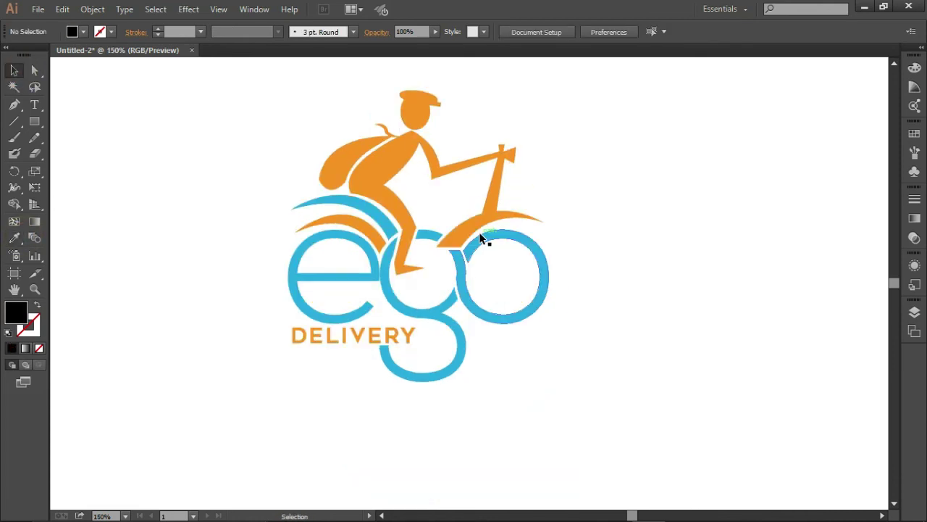
pyautogui.scroll(-2, 481, 238)
pyautogui.scroll(1, 480, 238)
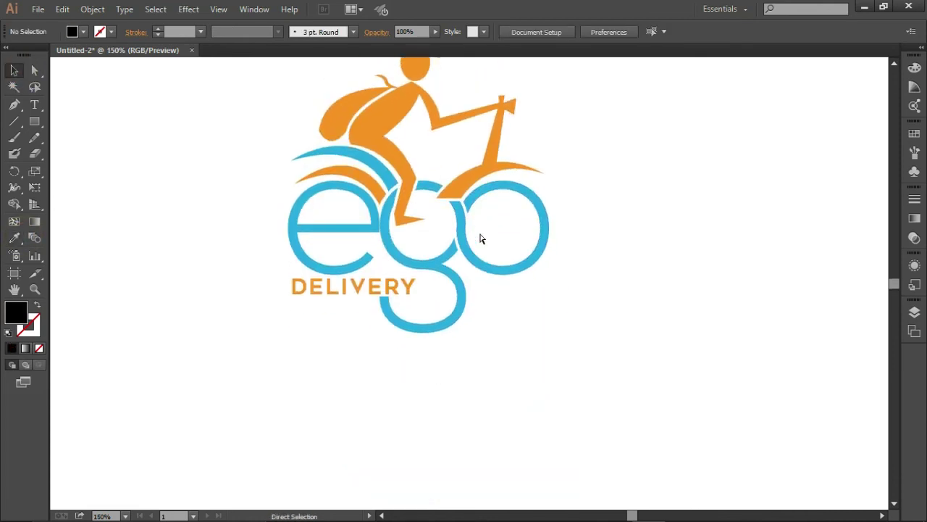
# Group all logo parts, centre horizontally and vertically on the artboard, and scale up
pyautogui.hotkey('ctrl', '-')
pyautogui.hotkey('ctrl', '-')
pyautogui.hotkey('ctrl', '-')
pyautogui.hotkey('ctrl', 'a')
pyautogui.hotkey('ctrl', 'g')
pyautogui.click(579, 32)
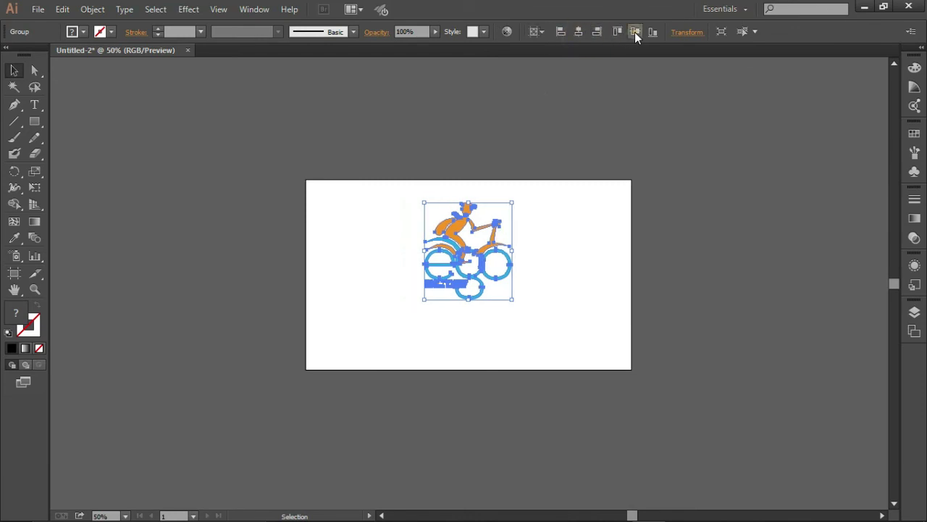
pyautogui.click(635, 31)
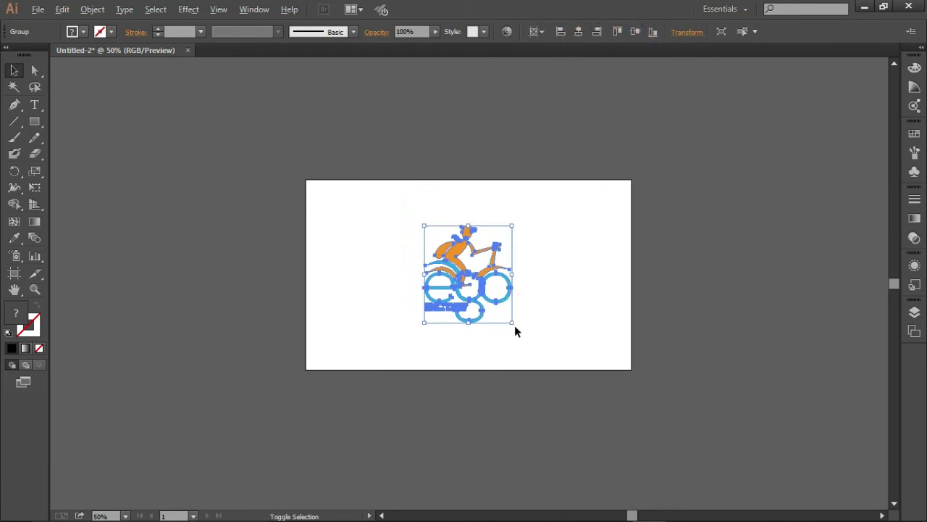
pyautogui.moveTo(514, 327); pyautogui.dragTo(525, 340)
pyautogui.click(582, 316)
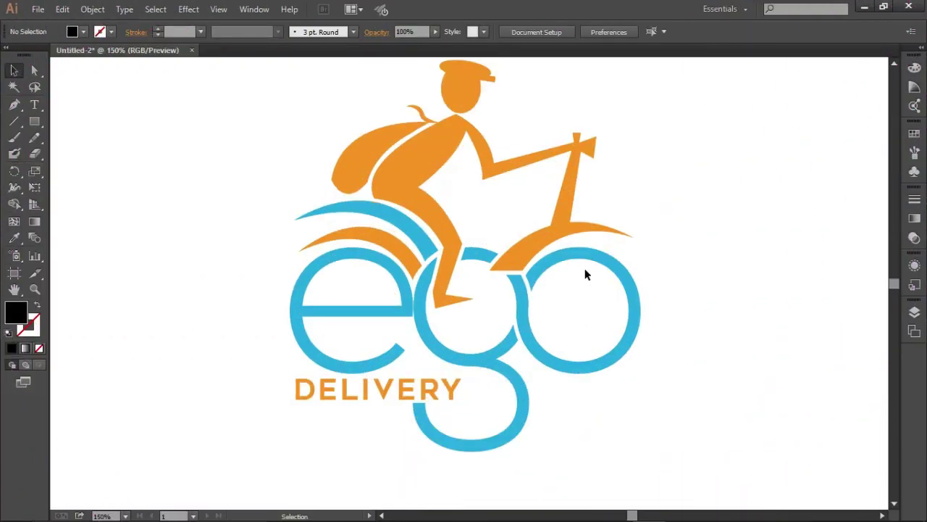
pyautogui.hotkey('ctrl', '-')
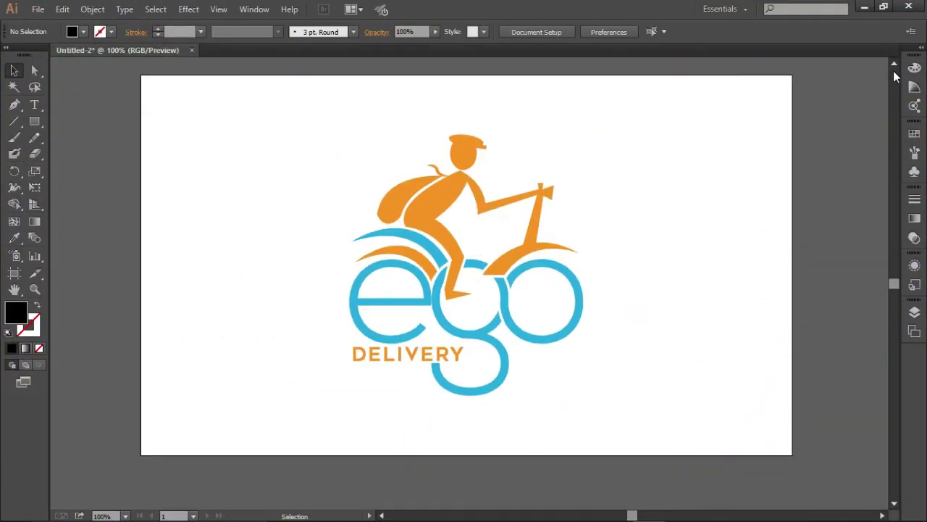